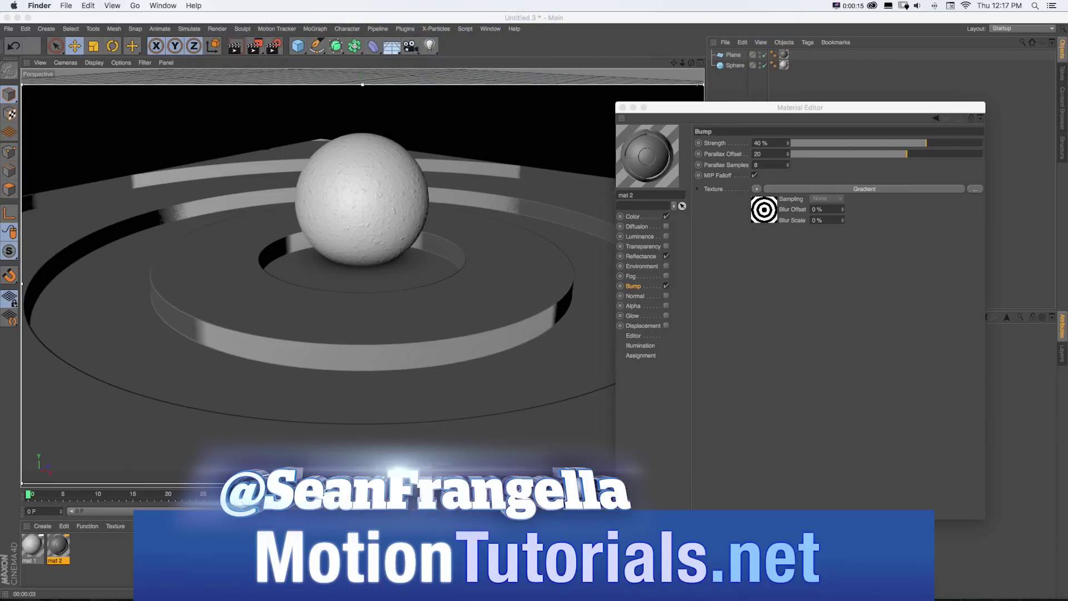
Bring Cinema 4D forward and render the viewport to preview the parallax-offset ring material.
click(777, 443)
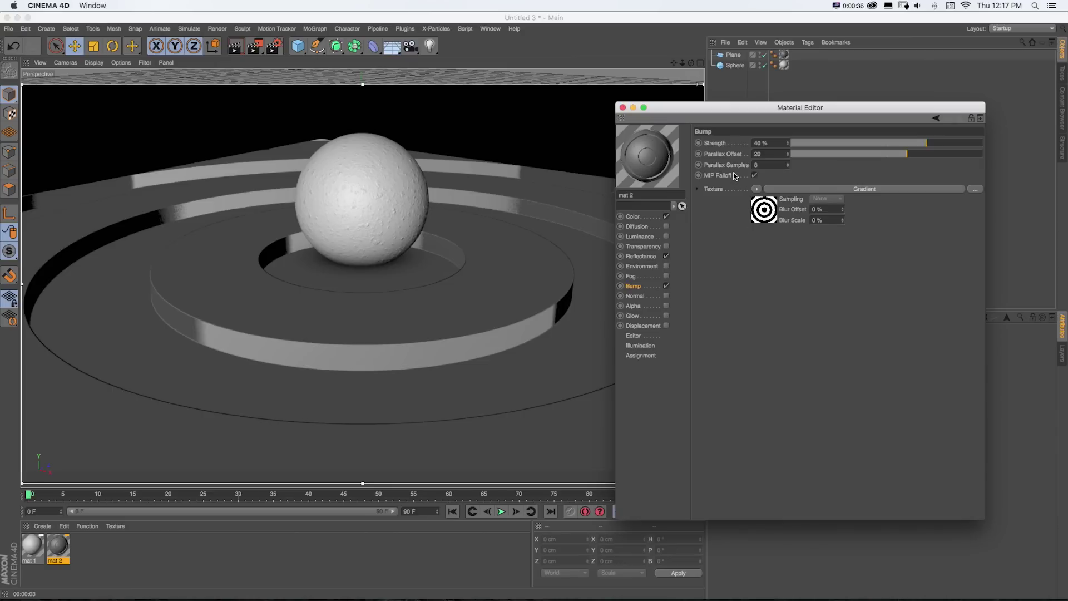
click(488, 55)
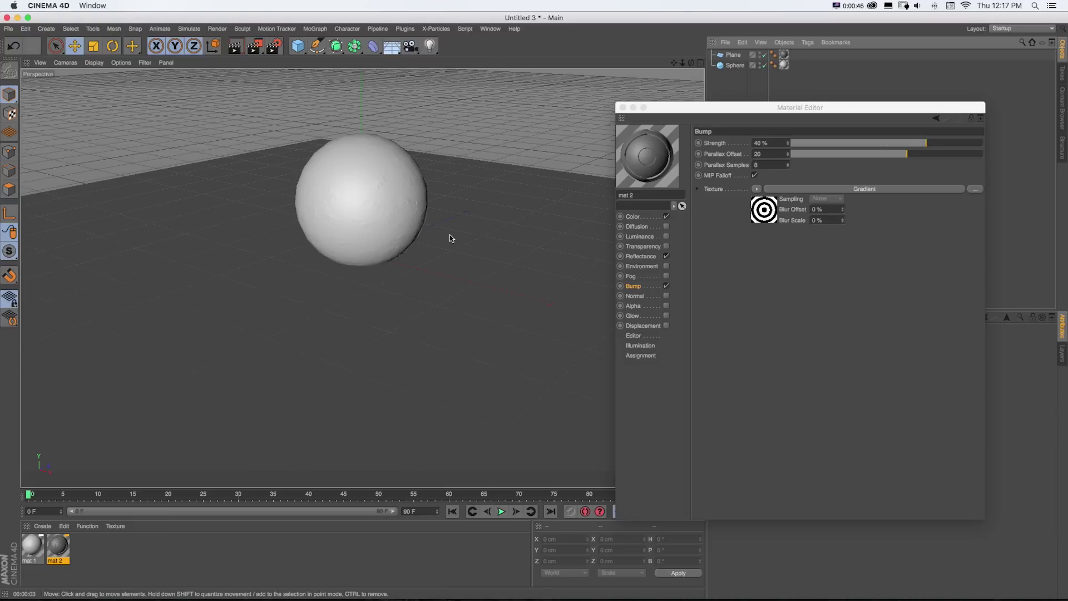
key(super+r)
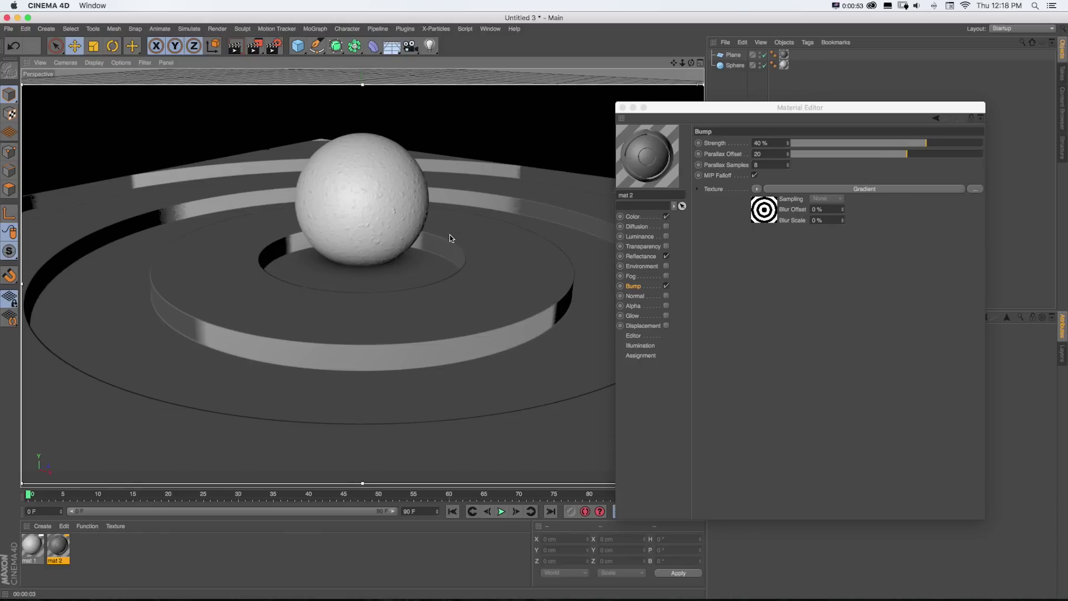
Zoom in and orbit to a tilted angle, re-rendering the rings from each view.
scroll(439, 250, up, 5)
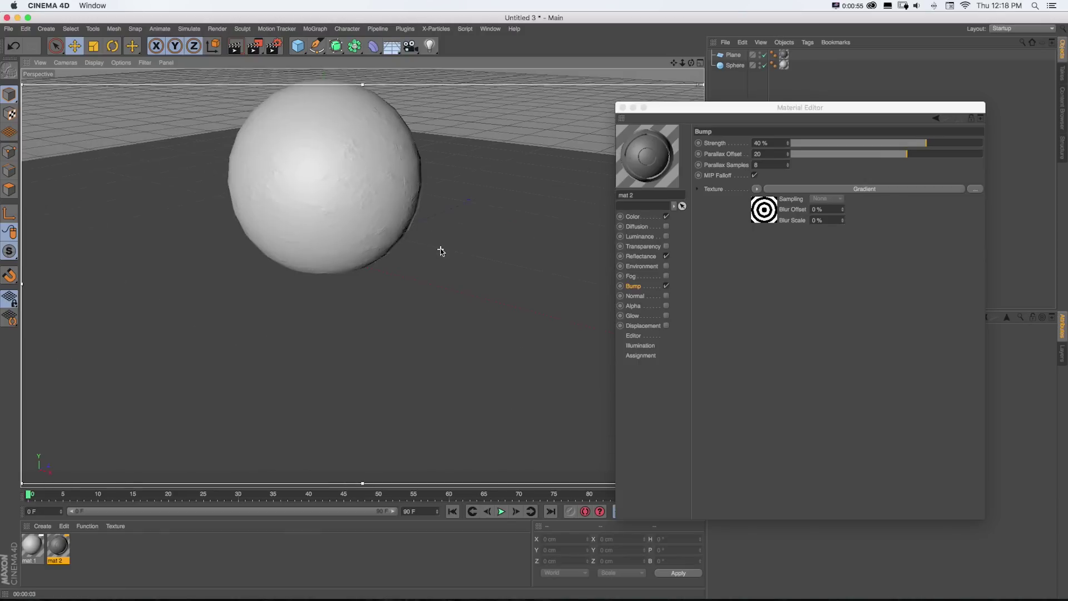
scroll(429, 253, up, 3)
key(super+r)
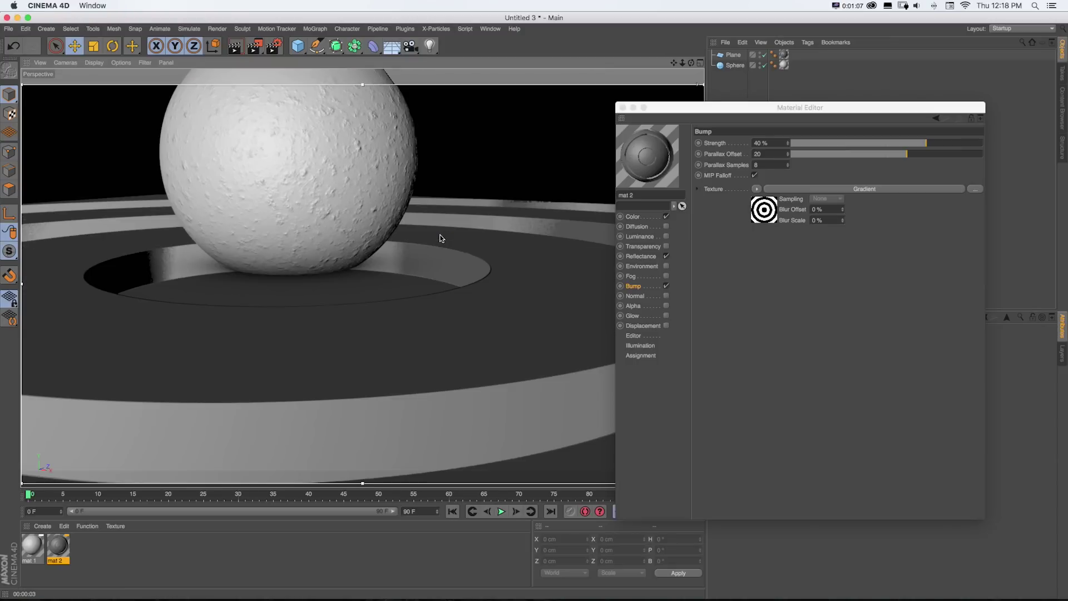
scroll(445, 228, down, 8)
alt+drag(453, 217, 427, 248)
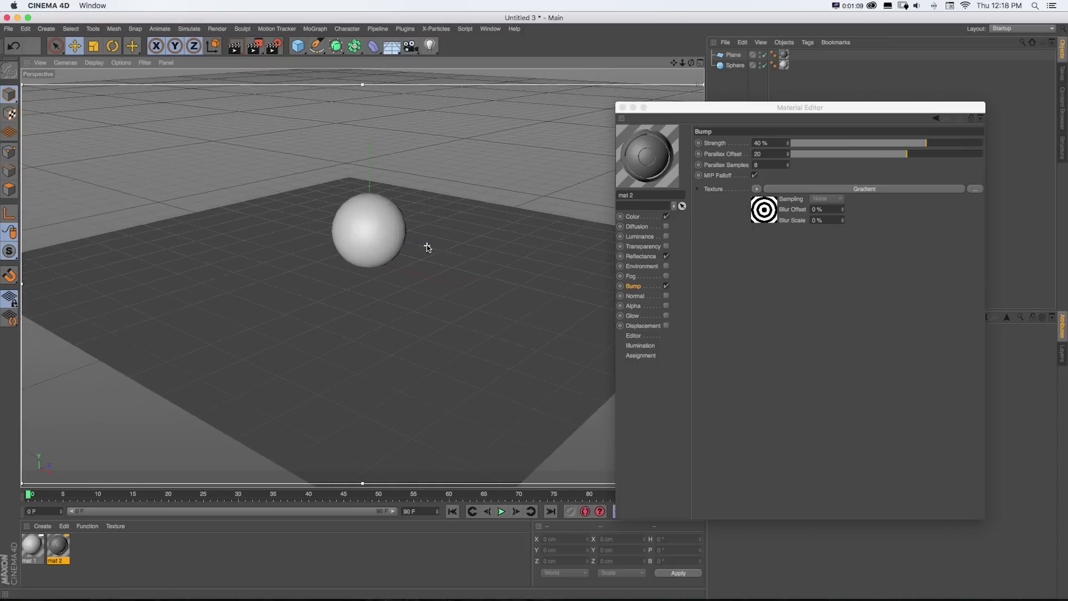
scroll(428, 248, up, 2)
key(super+r)
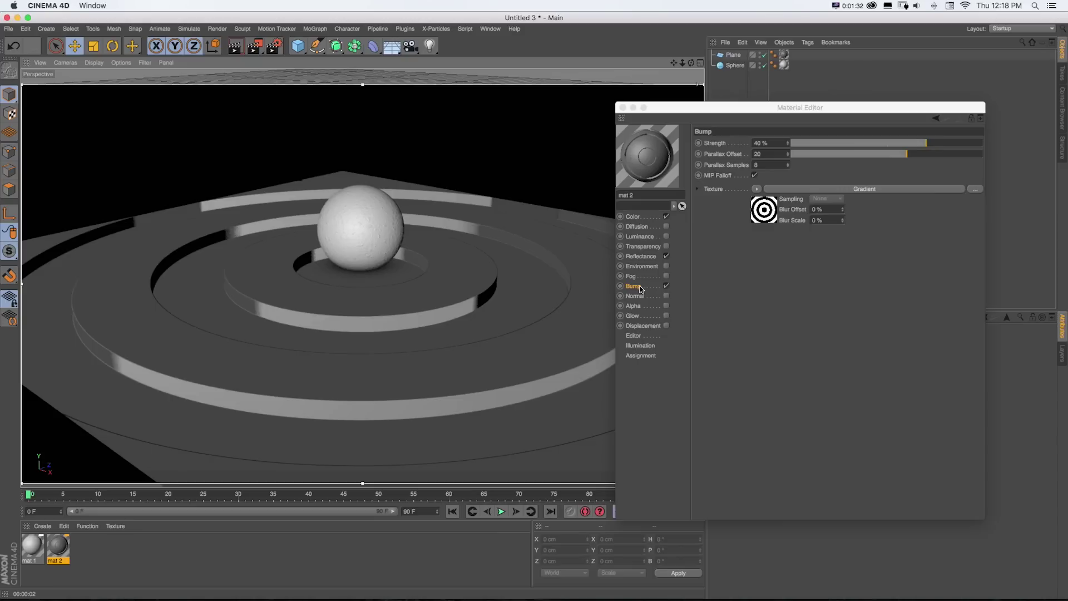
Set mat 2's Parallax Offset to 0 and render to compare.
click(760, 154)
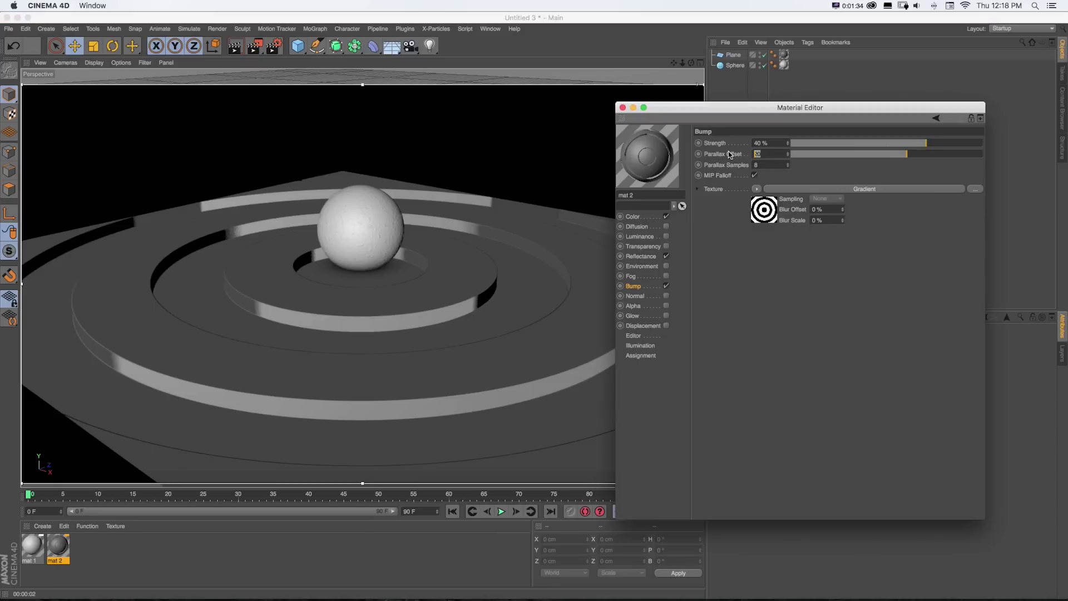
text(0)
key(Return)
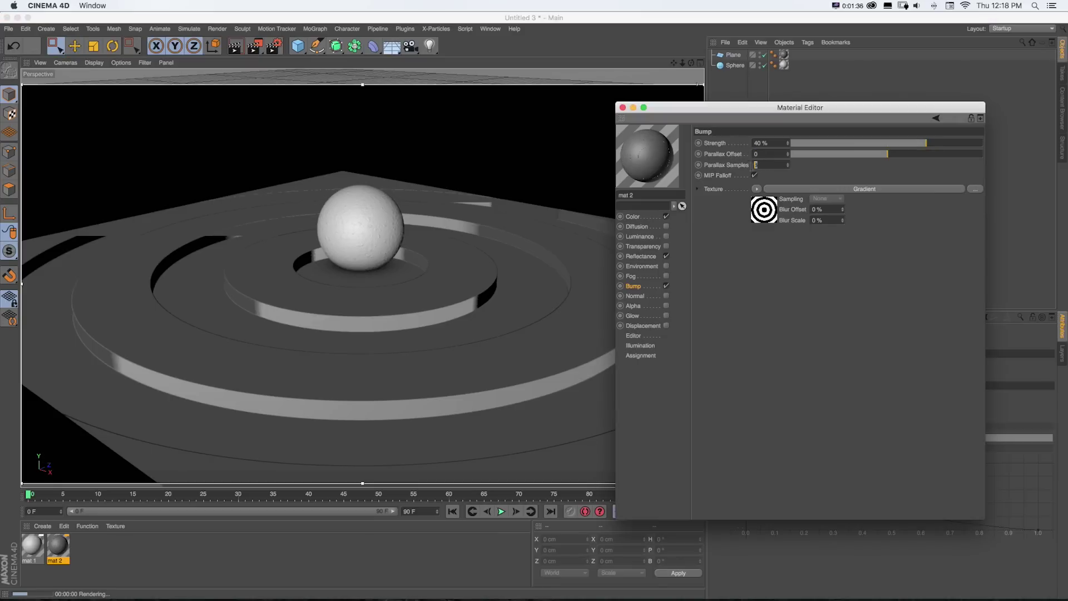
key(ctrl+r)
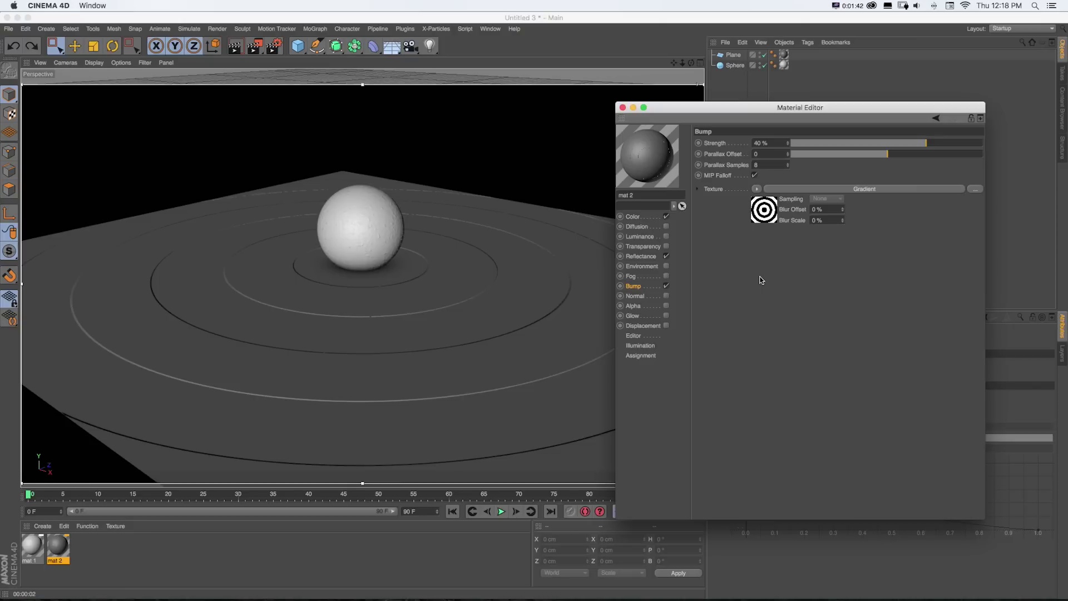
Try a 145% bump Strength render, undo both changes, and turn off the Bump channel.
drag(788, 143, 788, 128)
key(ctrl+r)
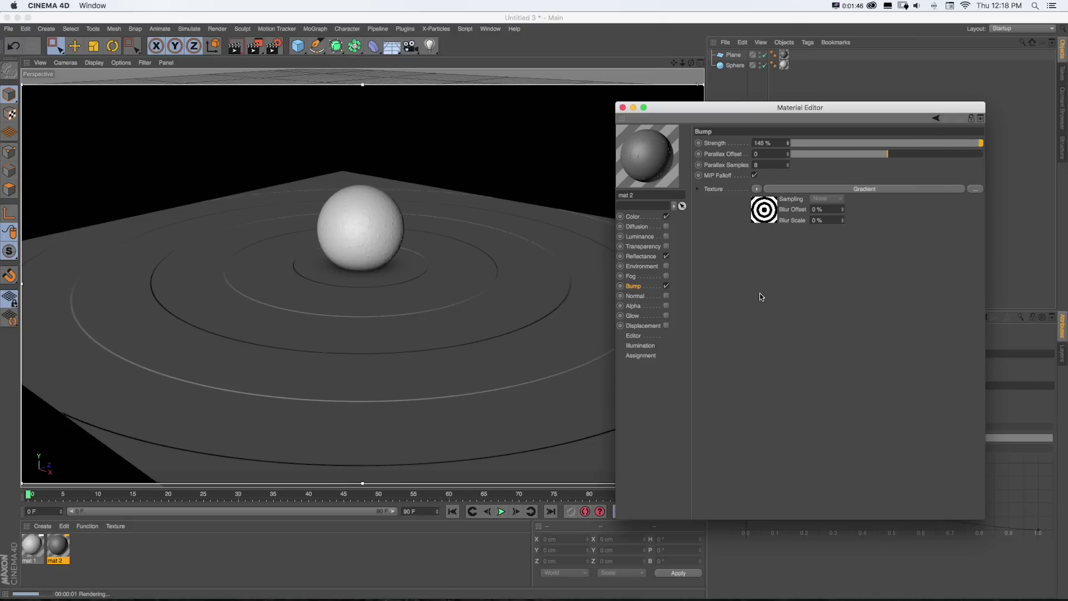
key(ctrl+z)
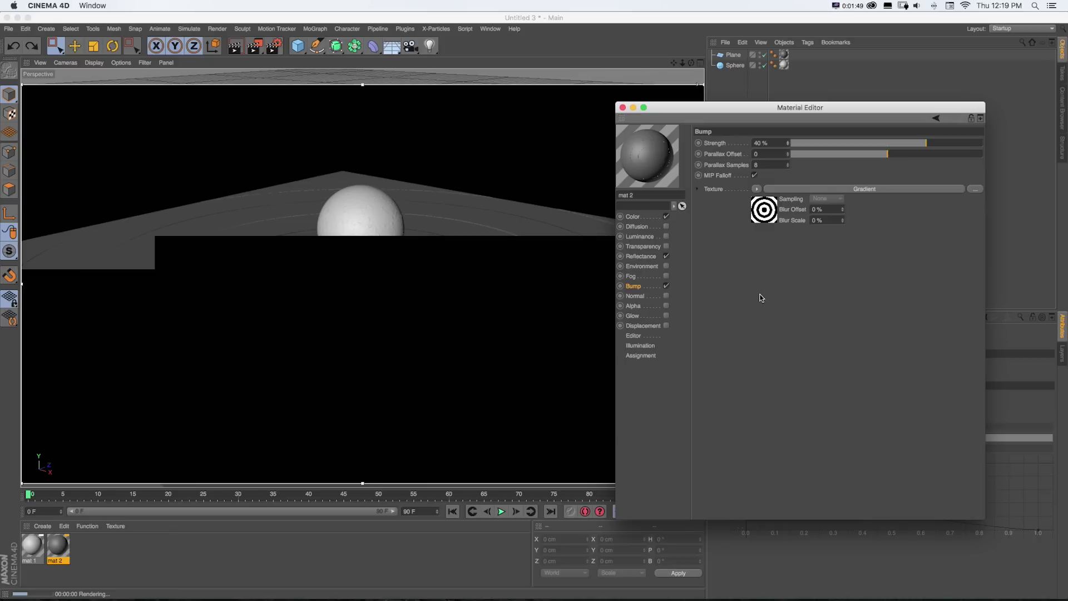
key(ctrl+z)
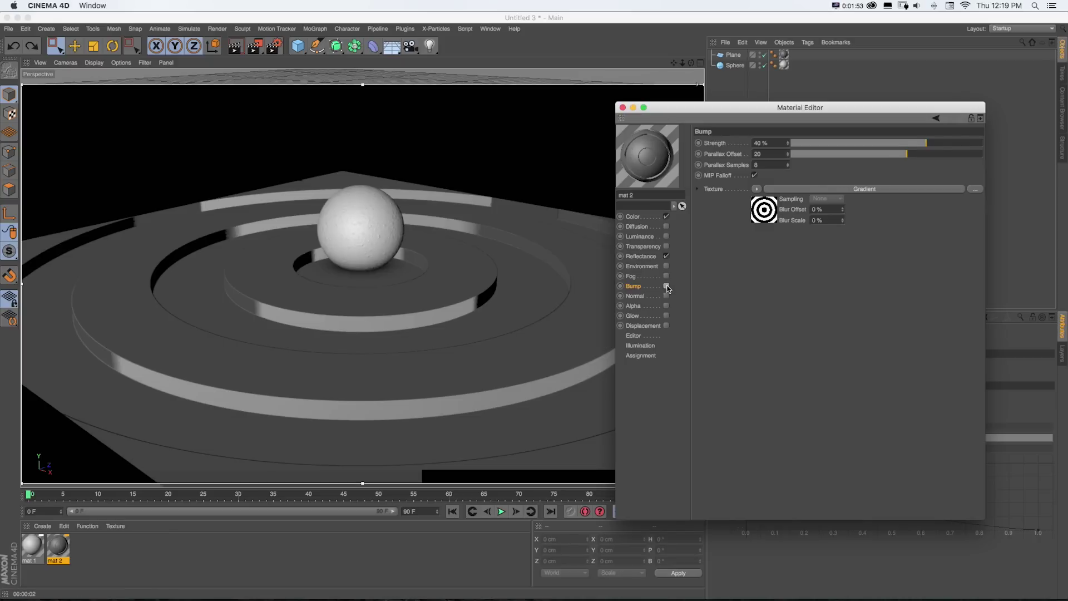
click(666, 286)
Enable Displacement on mat 2 with a Noise texture at 5 cm height, then close the Material Editor.
click(666, 326)
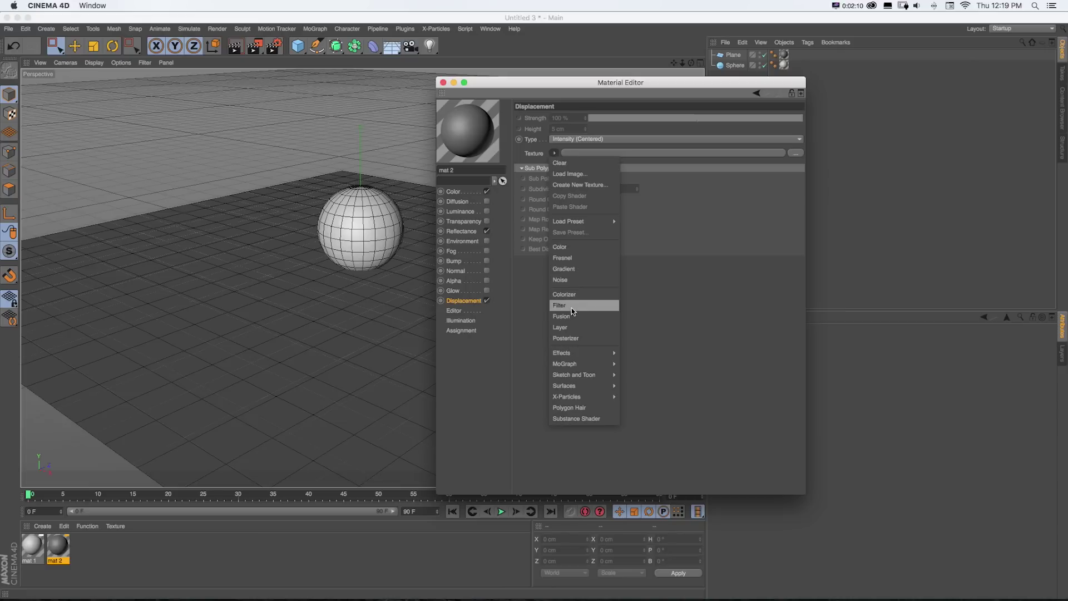
click(560, 279)
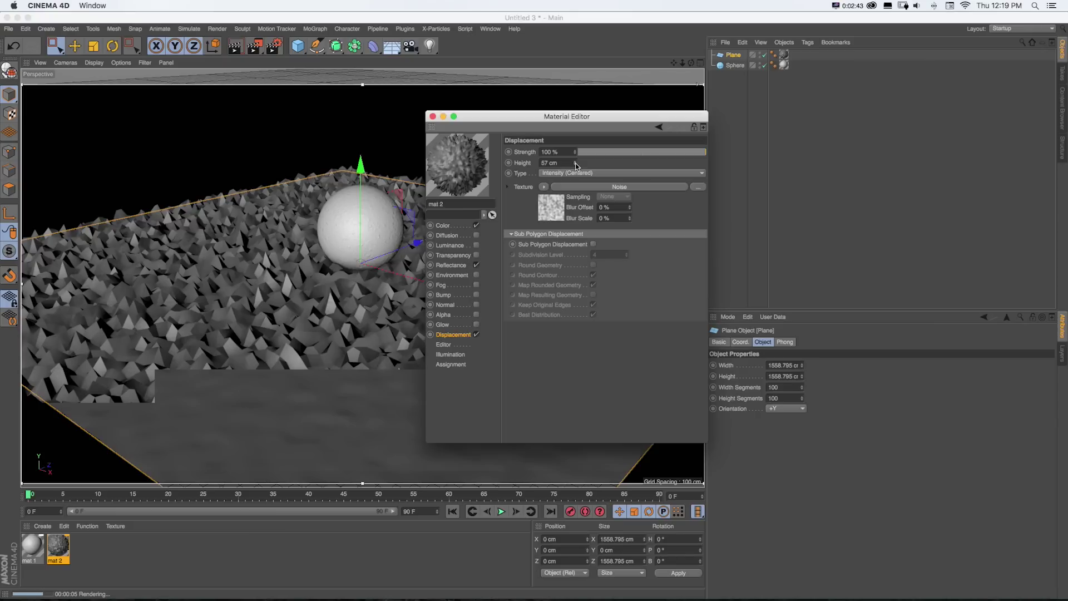
key(super+z)
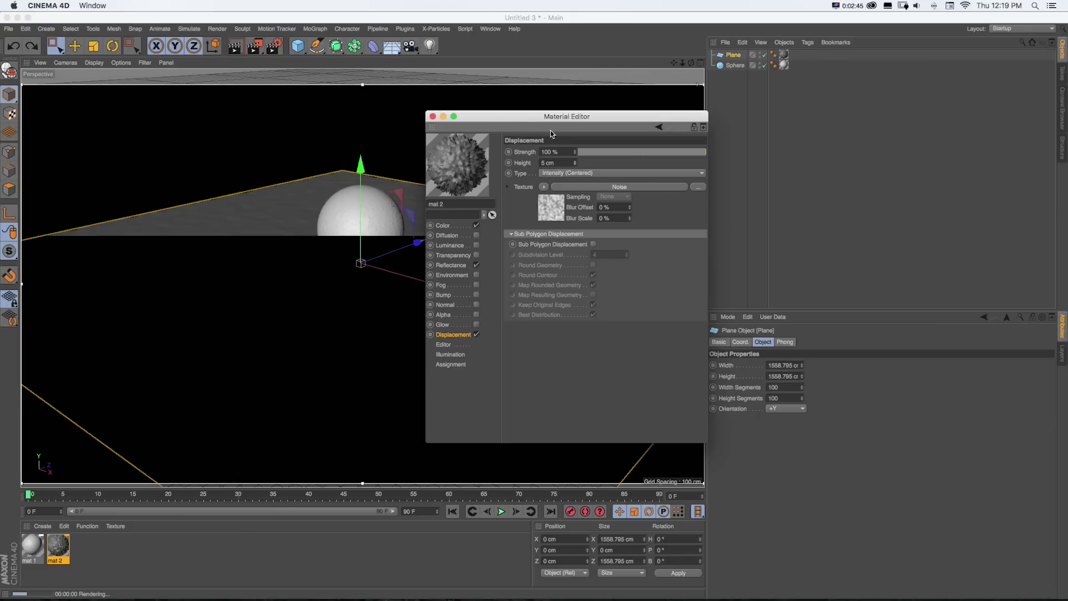
drag(467, 116, 540, 124)
click(505, 125)
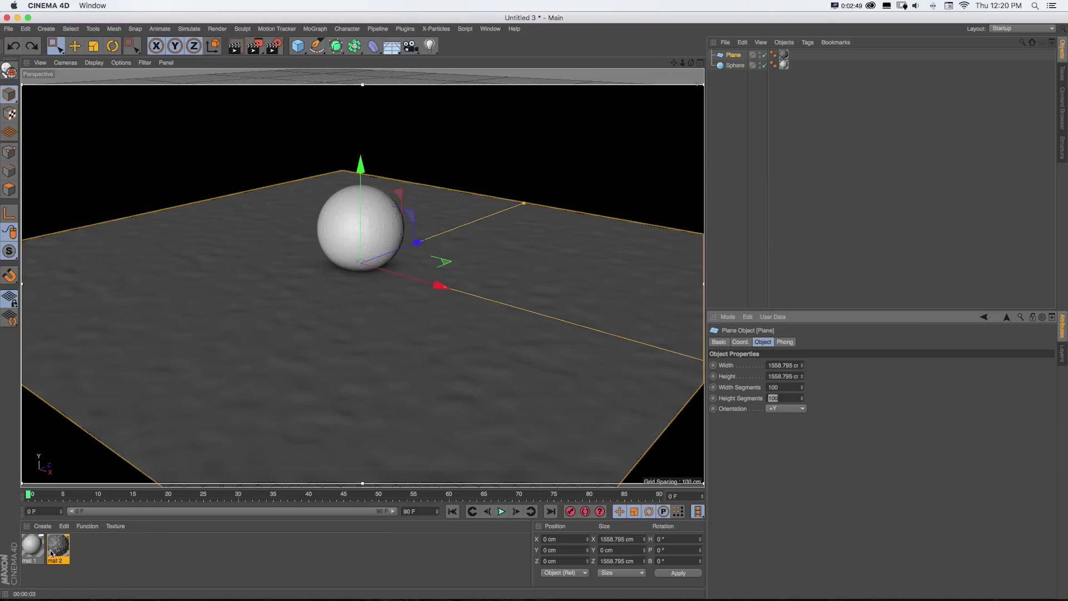
Remove mat 2 from the Plane and create a new material named mat 3.
click(785, 54)
key(Delete)
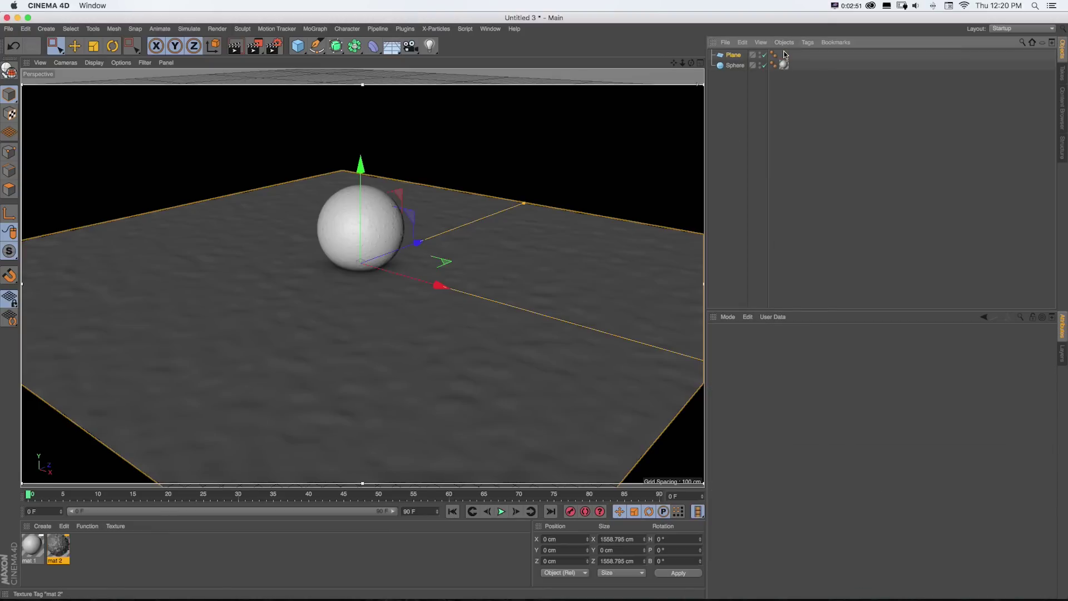
double_click(78, 551)
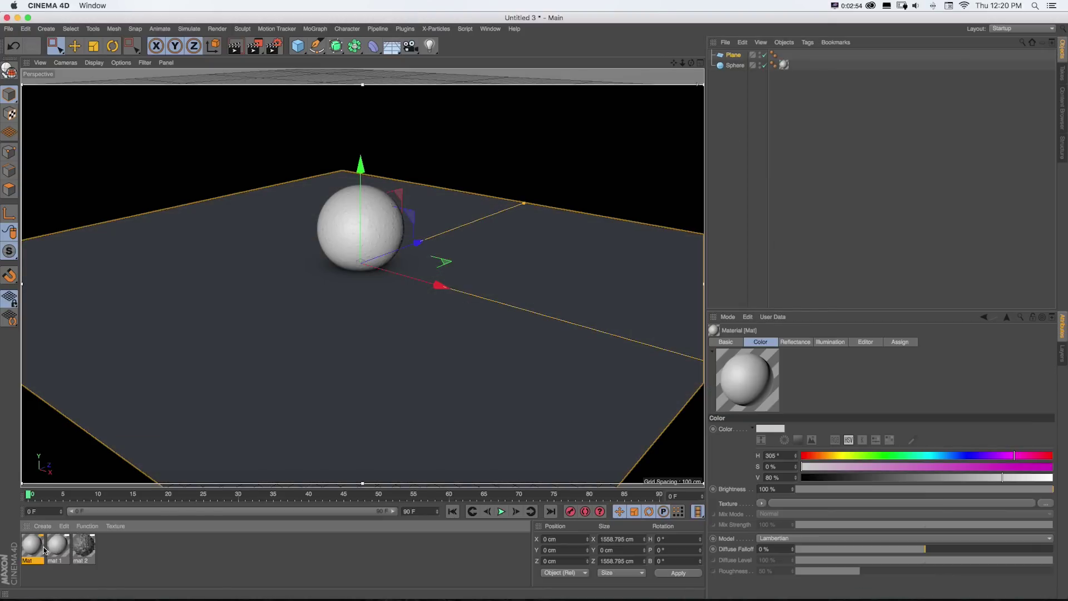
double_click(94, 536)
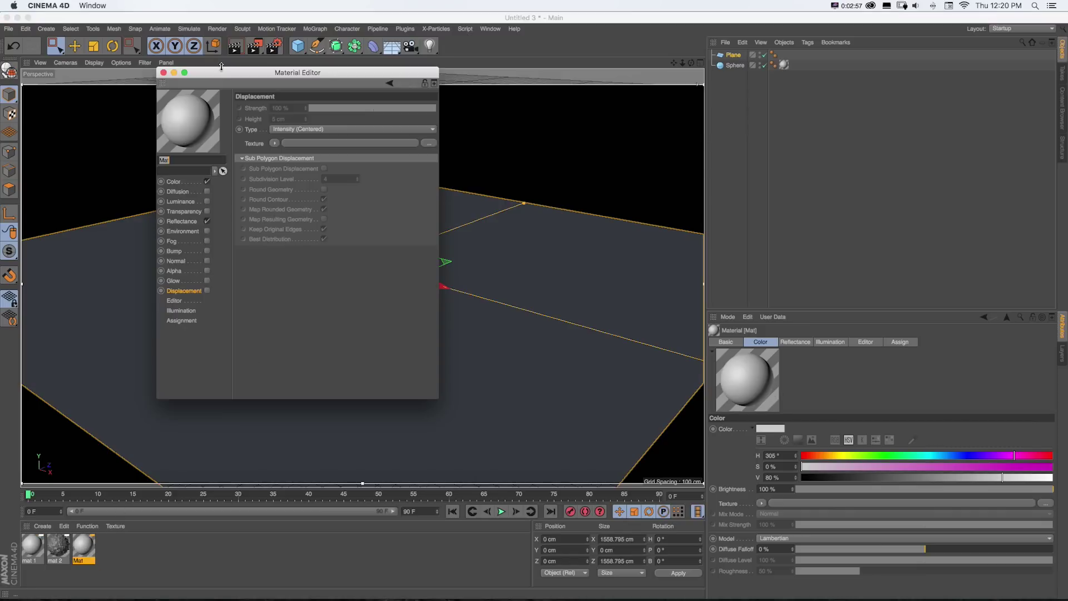
drag(221, 71, 548, 141)
text(mat 3)
key(Return)
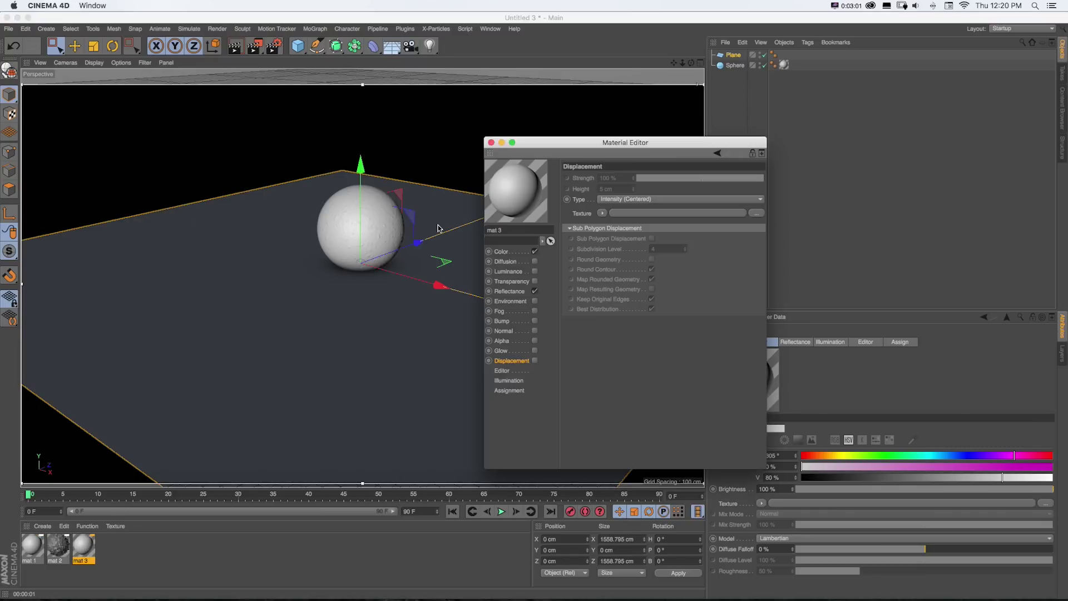
Darken mat 3's colour to about 57% value and apply it to the Plane.
click(502, 252)
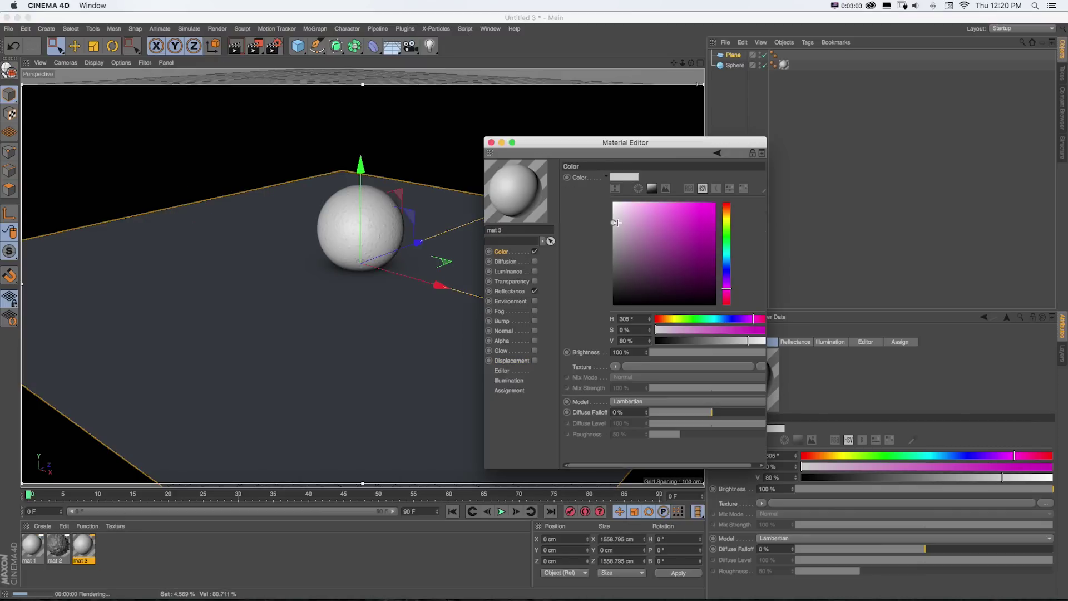
drag(613, 224, 613, 245)
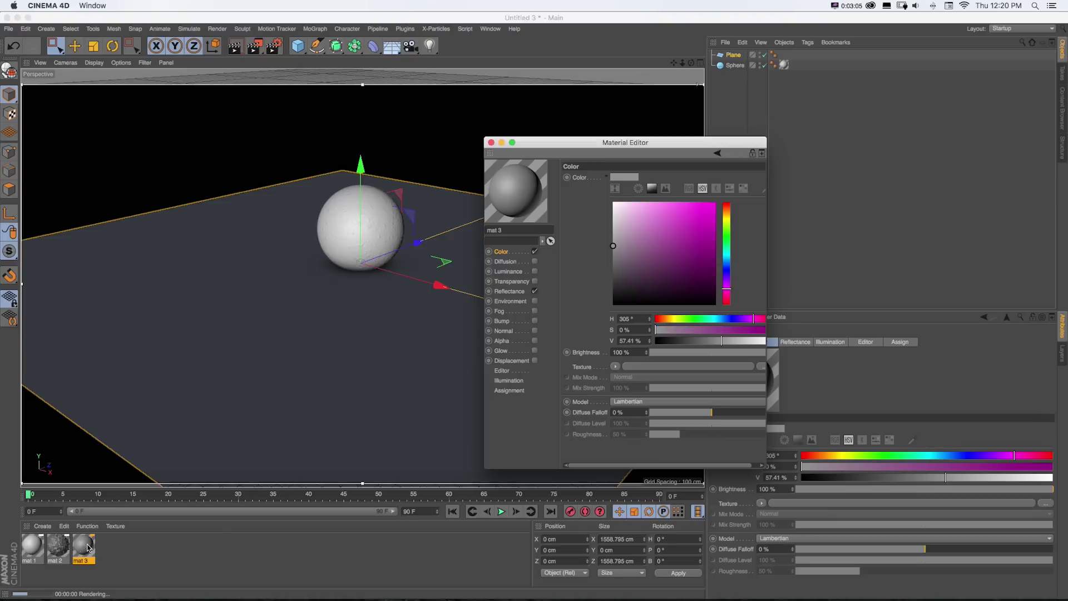
drag(83, 548, 150, 418)
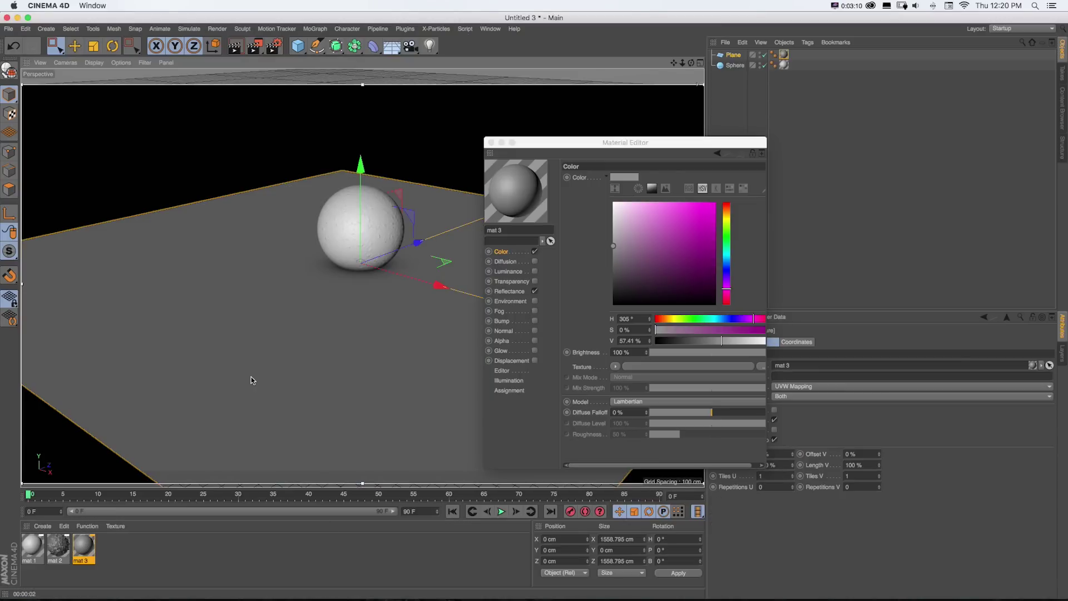
Enable mat 3's Bump with a Noise texture and render to preview it.
drag(538, 143, 573, 147)
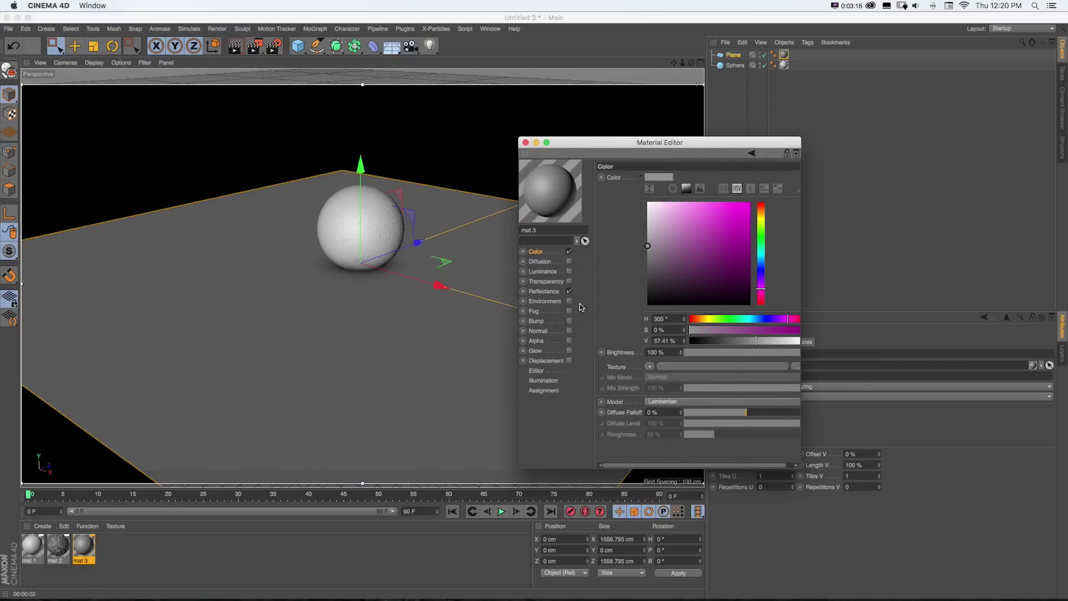
click(570, 321)
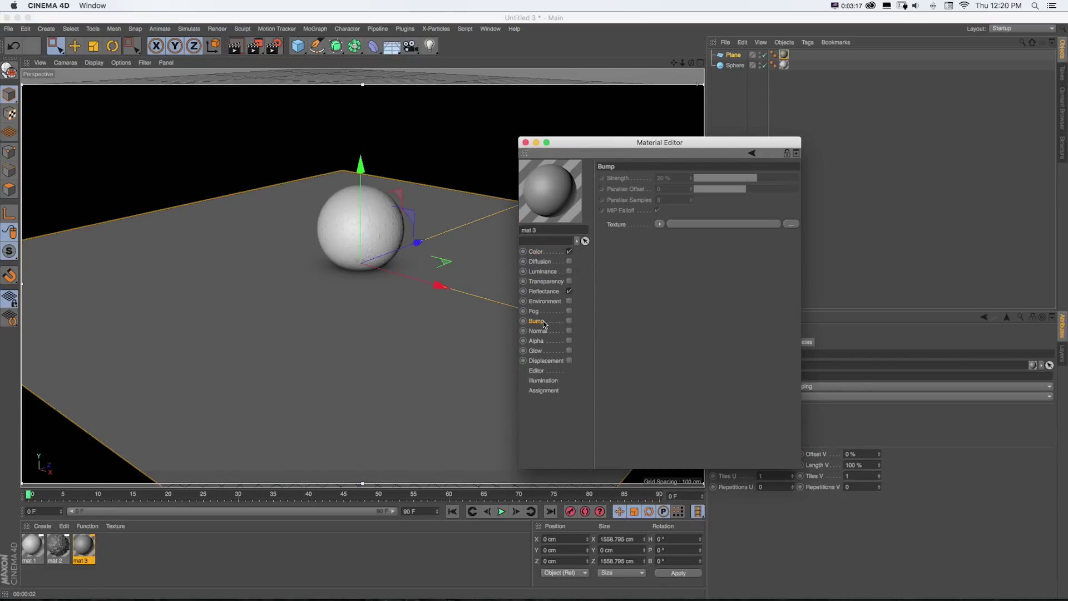
click(659, 224)
click(681, 352)
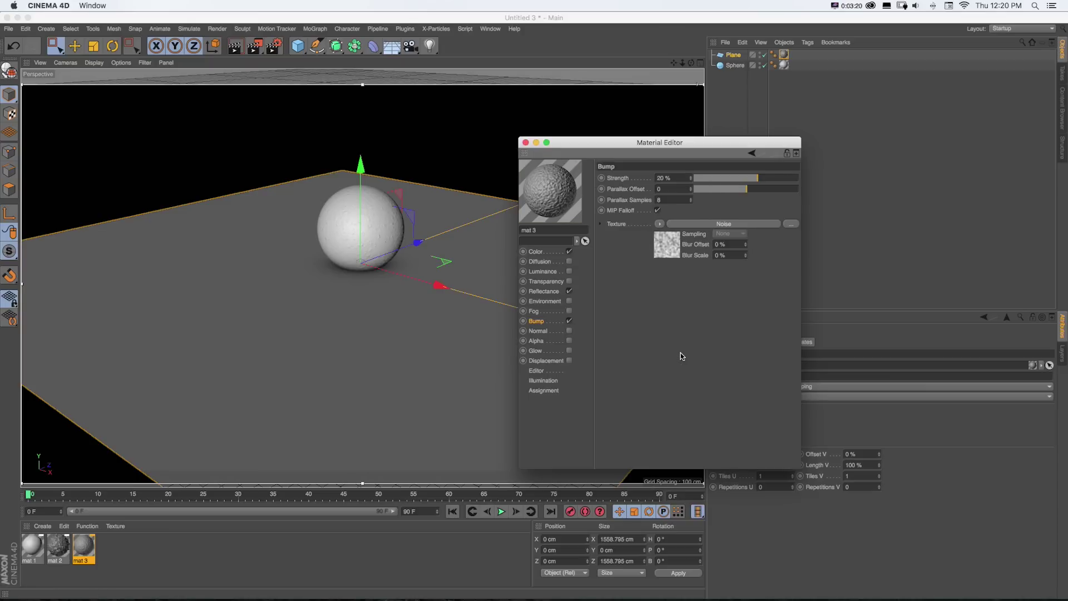
key(super+r)
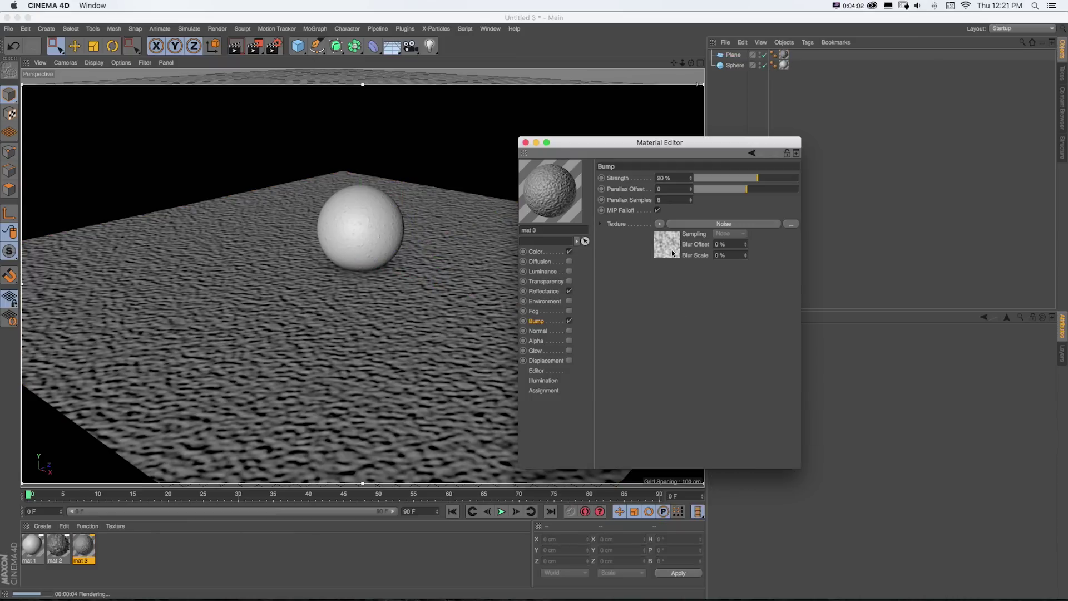
click(661, 224)
Replace the bump Noise with a Gradient and double its knots three times.
click(669, 232)
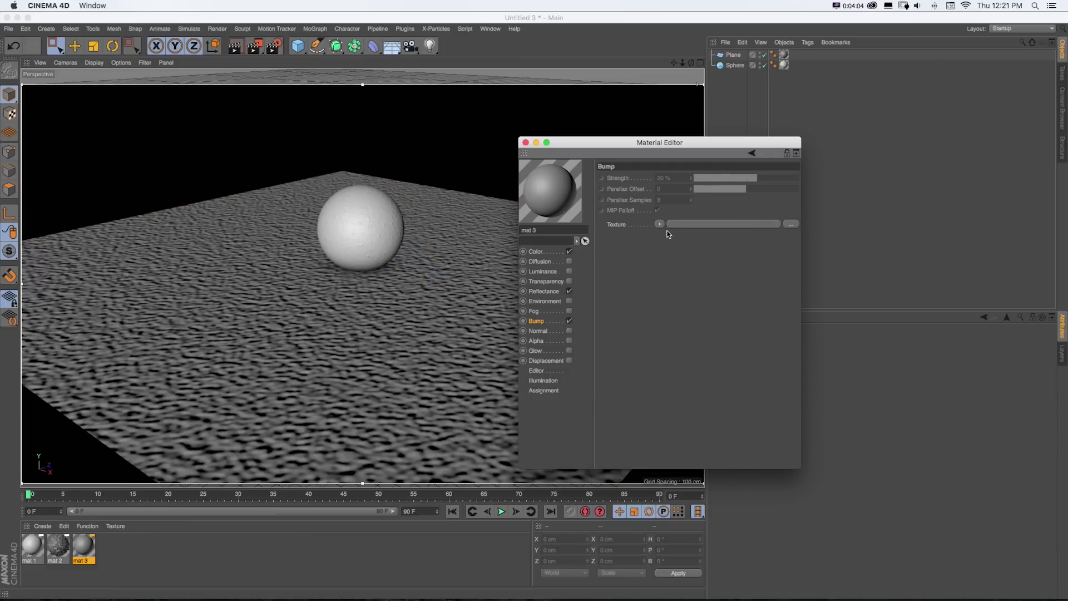
click(660, 224)
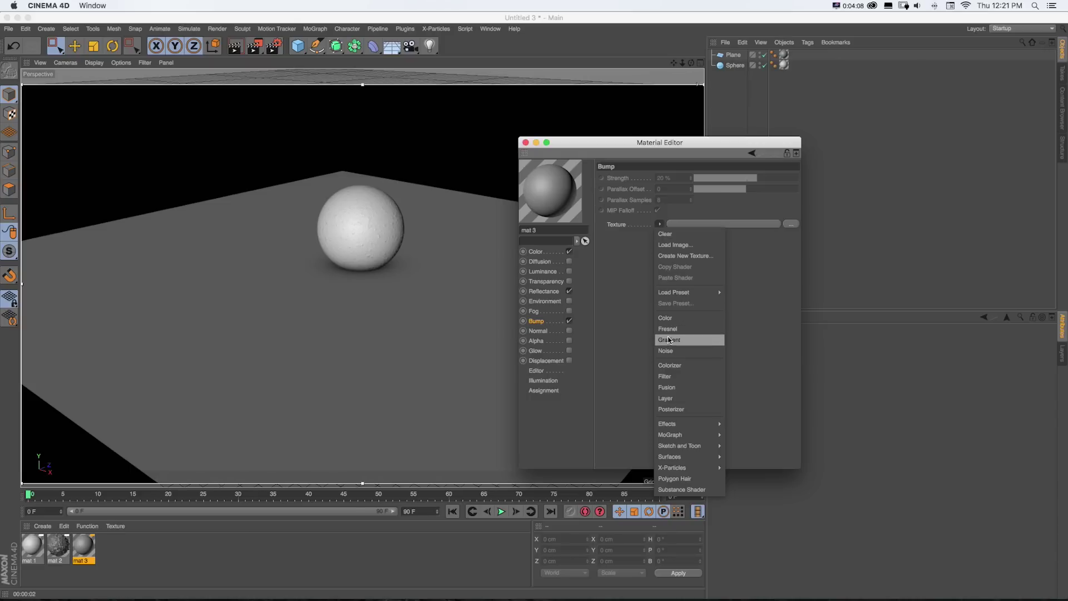
click(668, 339)
click(685, 225)
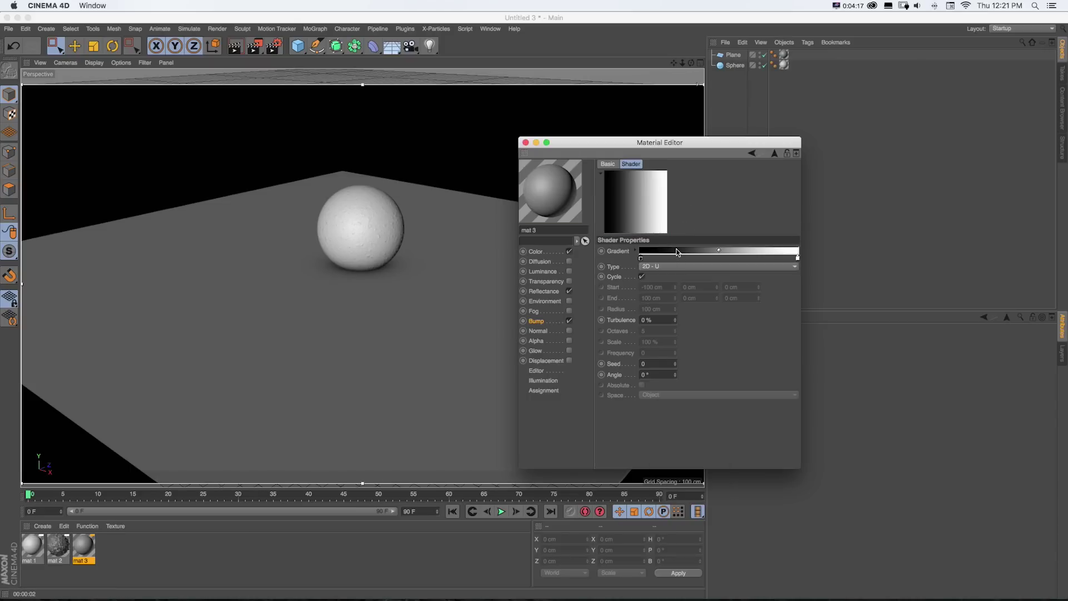
right_click(683, 251)
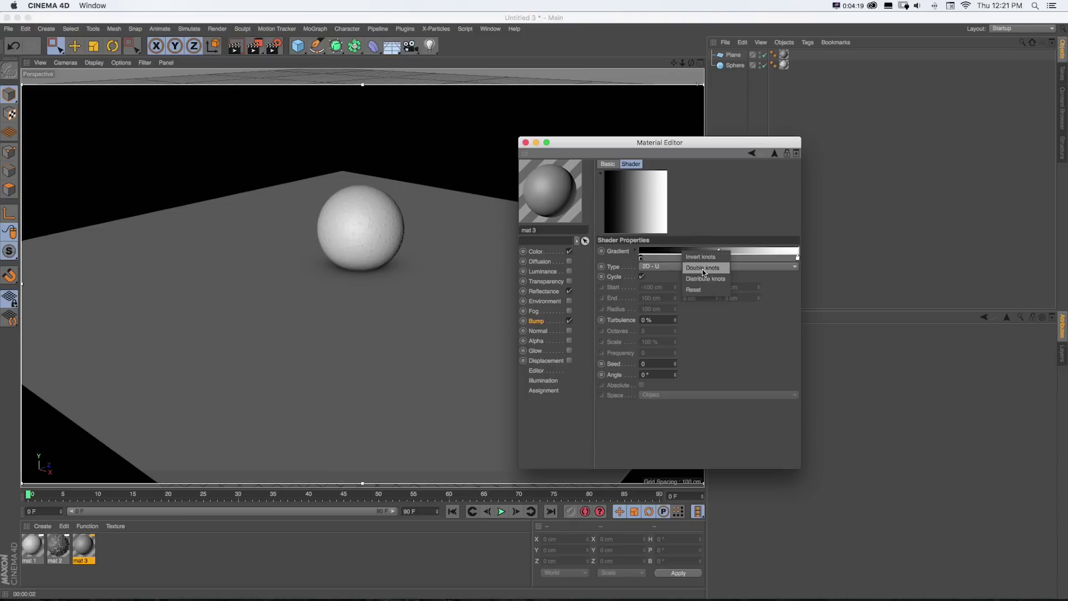
click(703, 268)
right_click(660, 252)
click(671, 267)
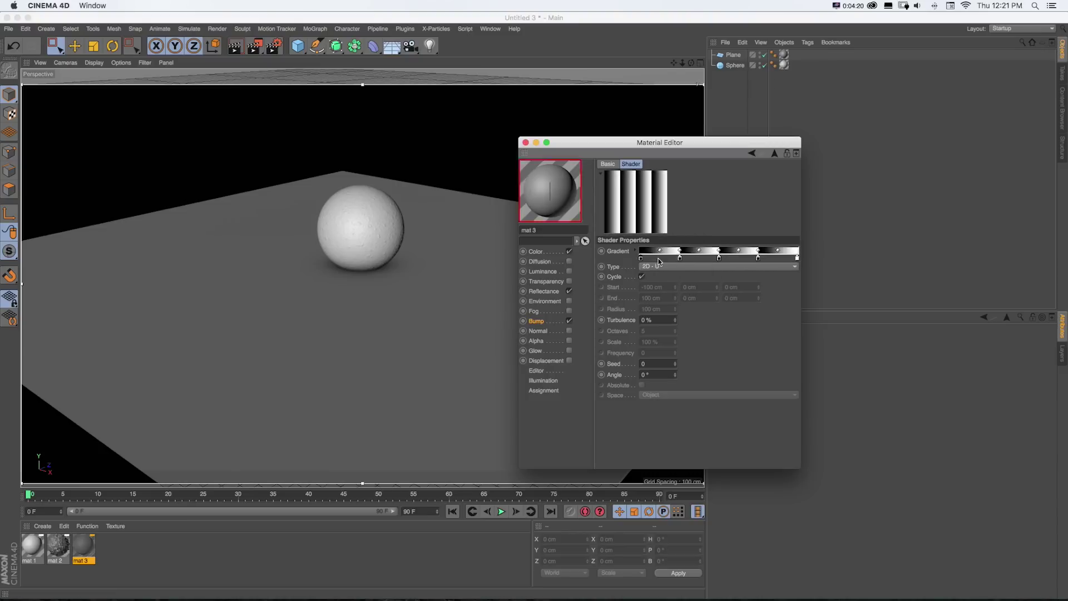
right_click(659, 259)
click(676, 269)
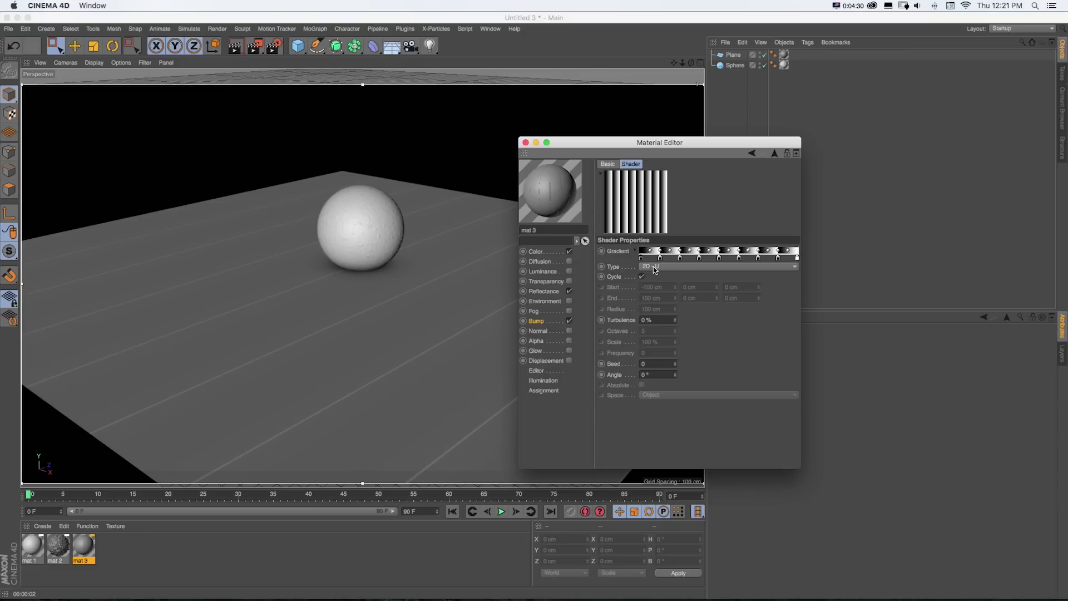
Set the gradient Type to 2D - Circular and render the rings from edge-on and raised views.
click(653, 266)
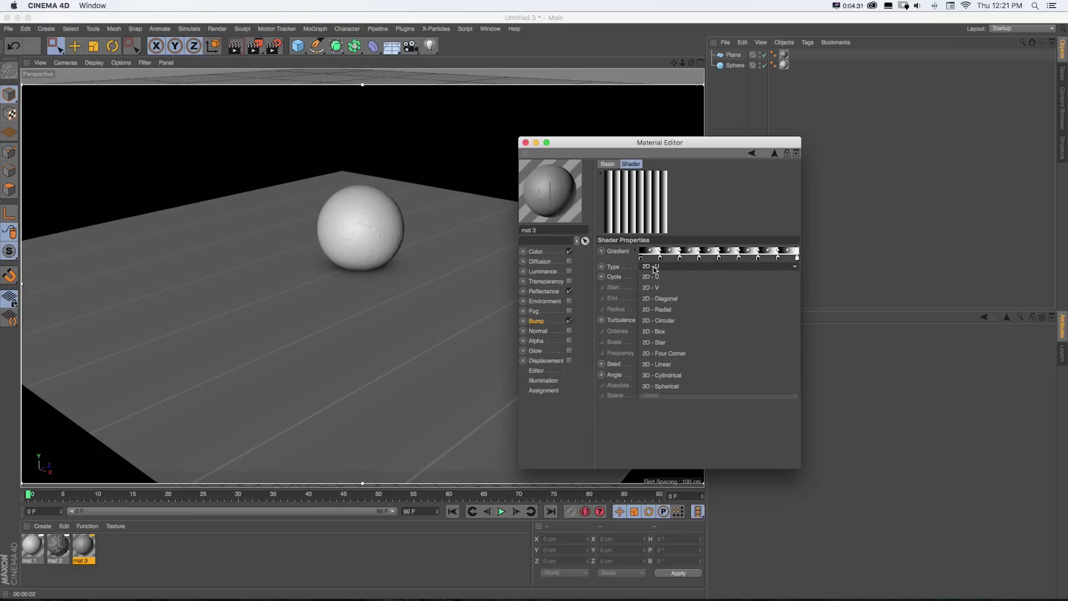
click(660, 320)
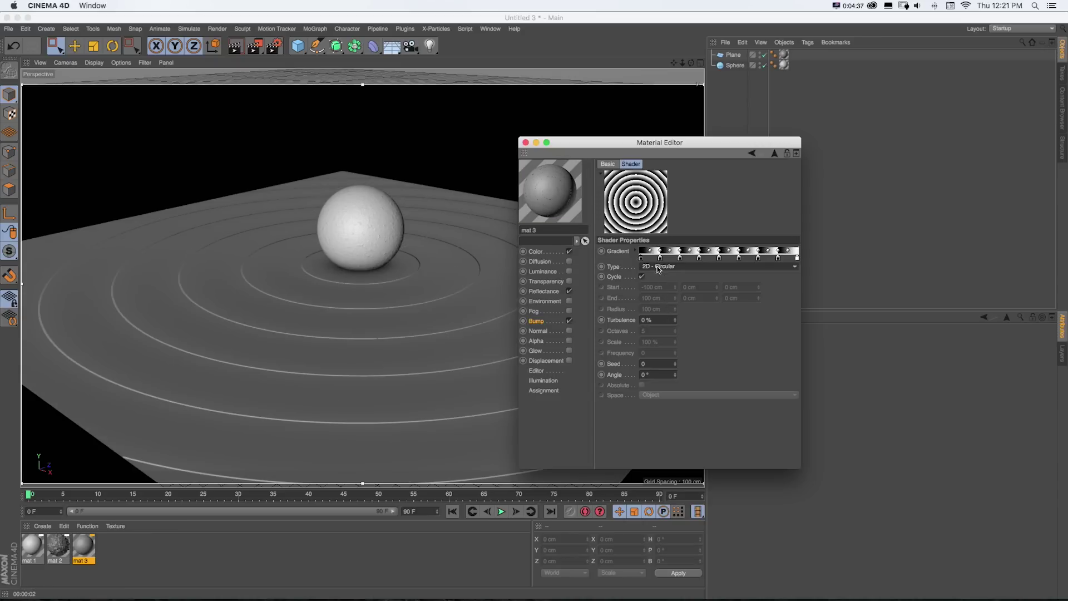
click(362, 279)
scroll(362, 279, down, 5)
key(super+r)
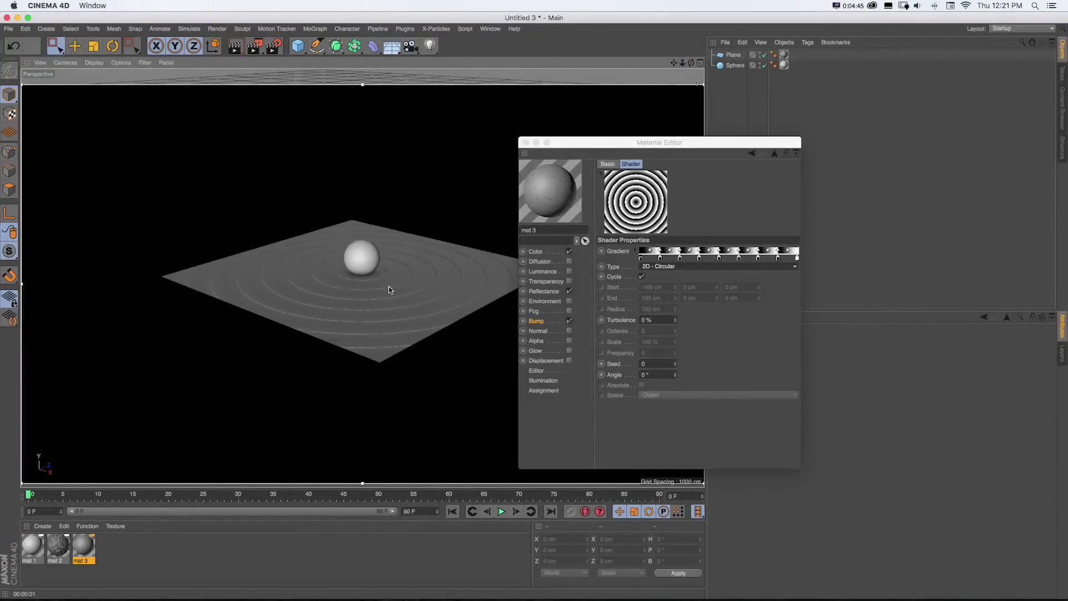
alt+drag(386, 287, 420, 250)
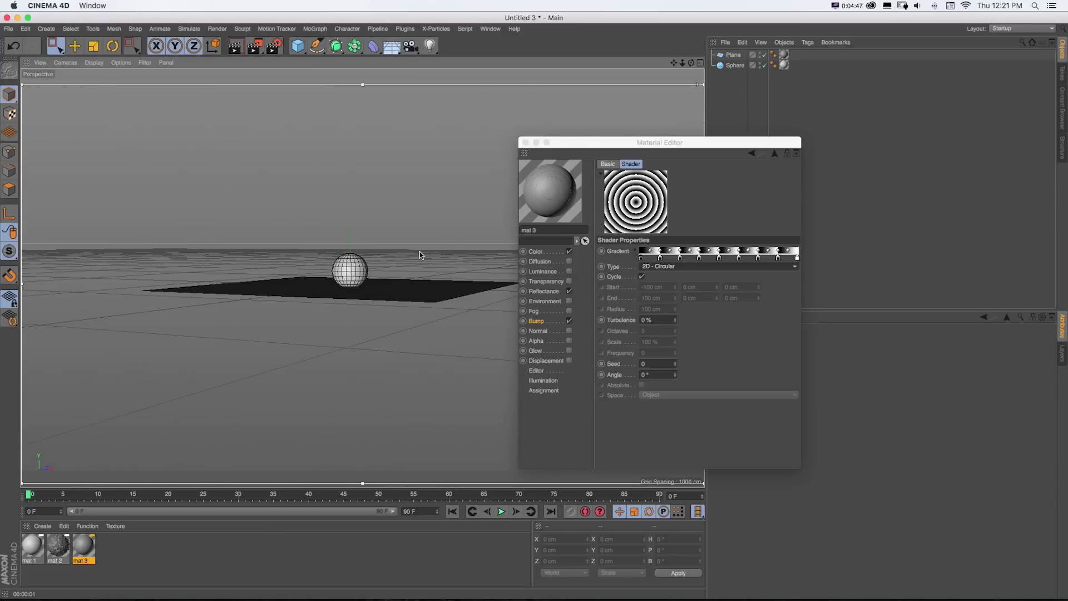
key(super+r)
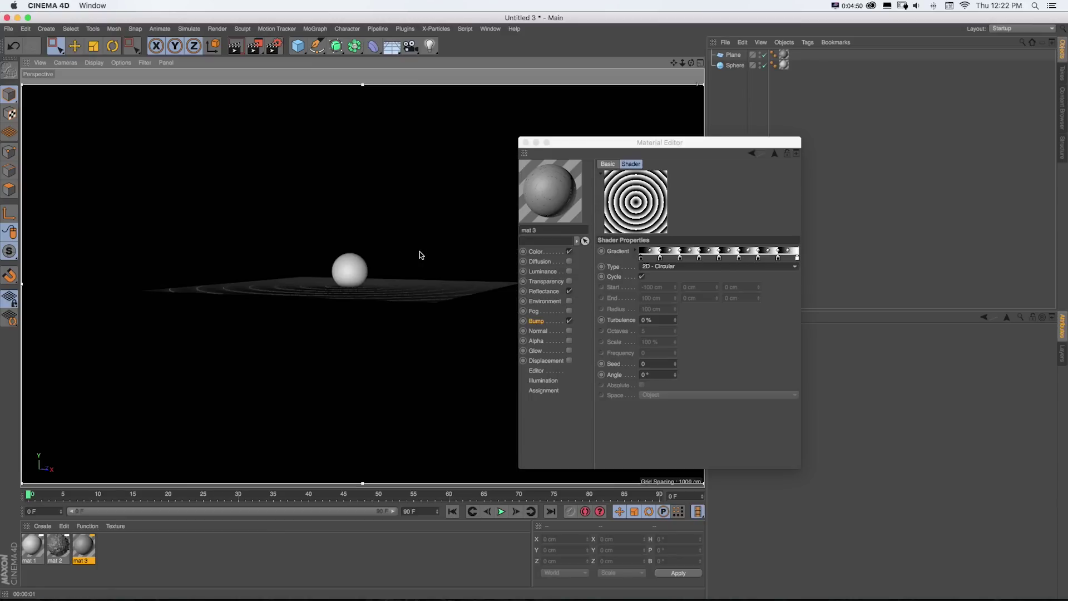
alt+drag(421, 255, 374, 275)
key(super+r)
Raise the bump Parallax Offset from 9 to 24, rendering to check the ring depth.
scroll(379, 295, up, 5)
key(super+r)
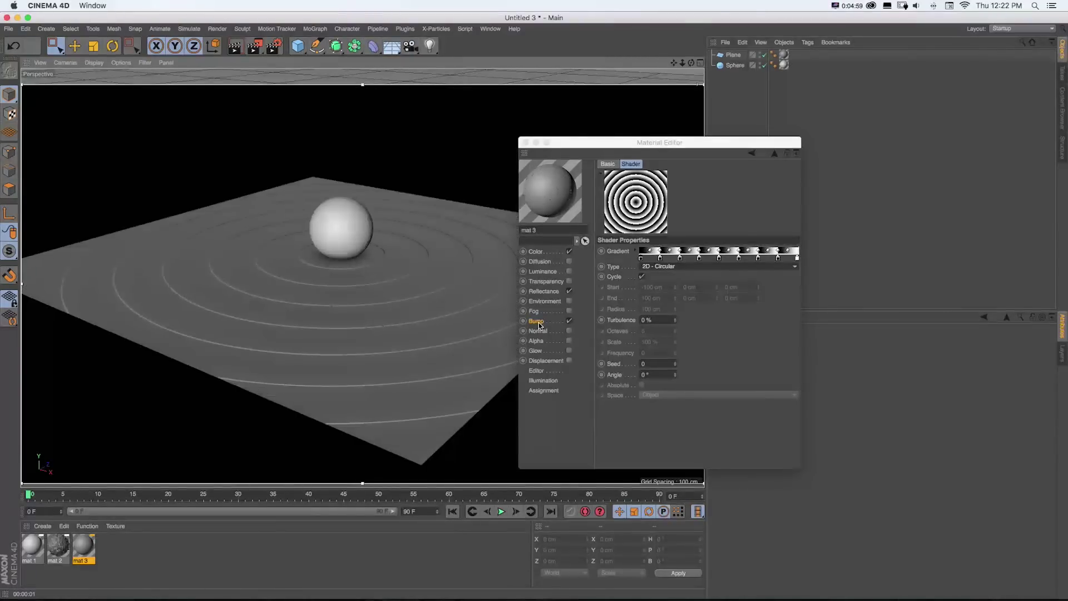
click(539, 325)
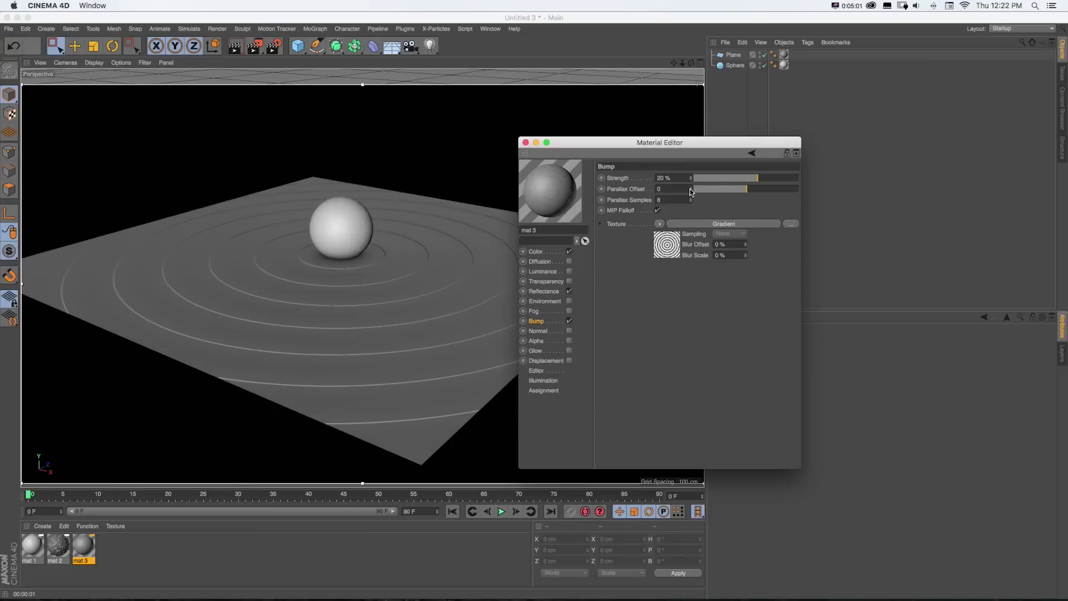
drag(690, 192, 690, 192)
key(super+r)
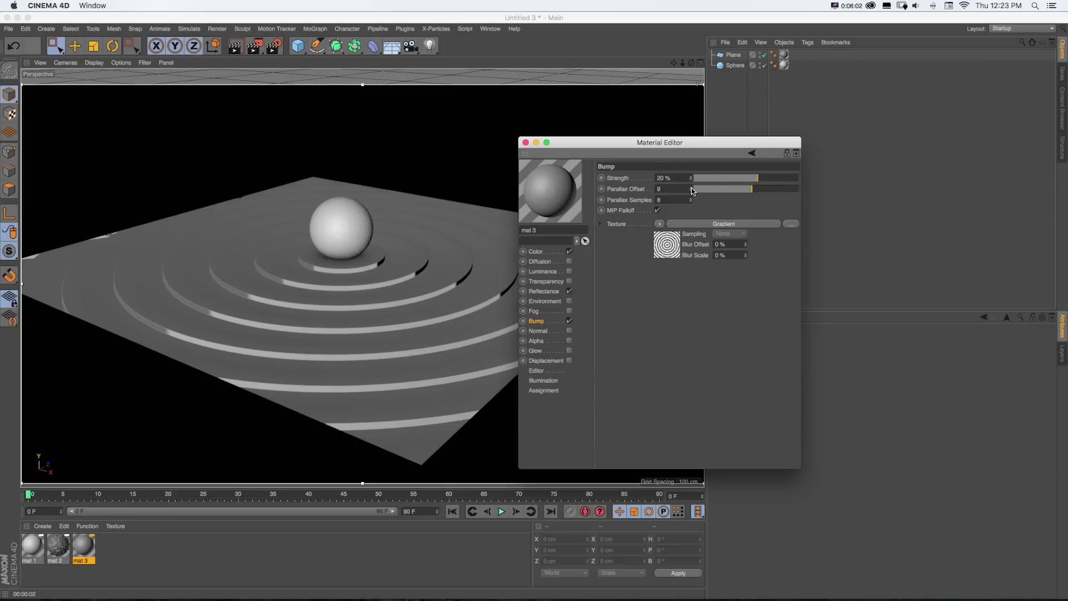
drag(692, 191, 692, 191)
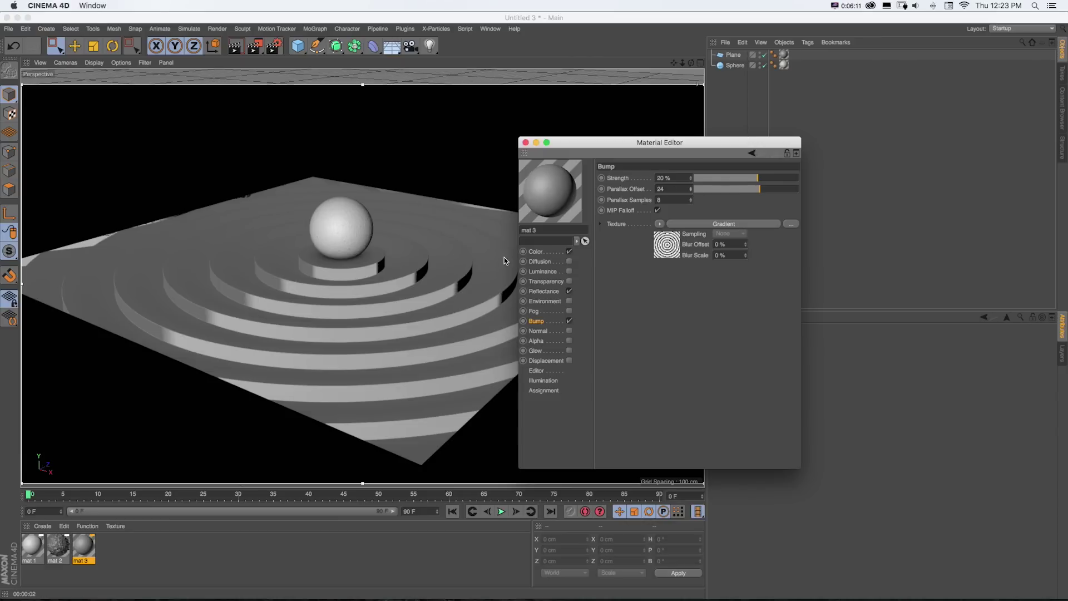
alt+drag(479, 258, 483, 255)
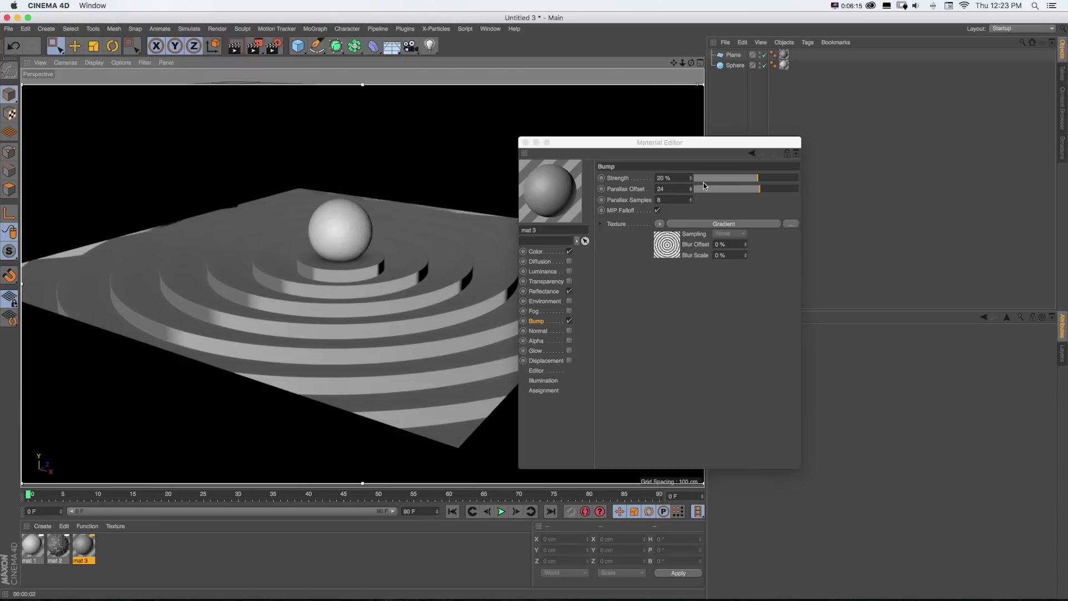
Set the bump Parallax Samples to 37.
click(673, 200)
text(37)
key(Return)
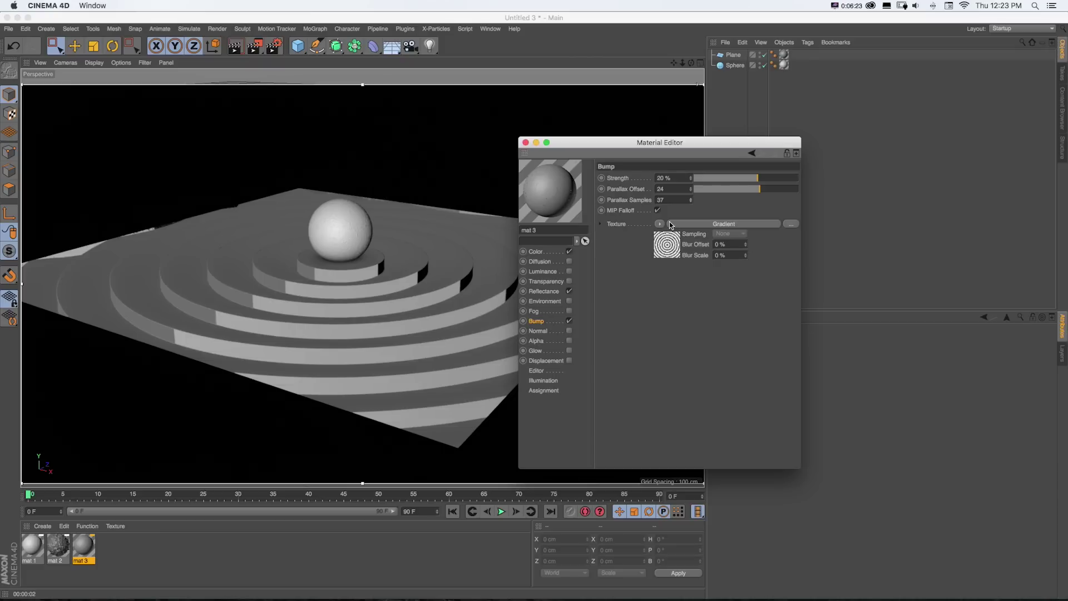
Trial a -20% bump Strength, rendering from several orbited angles.
click(662, 177)
text(-20)
key(Return)
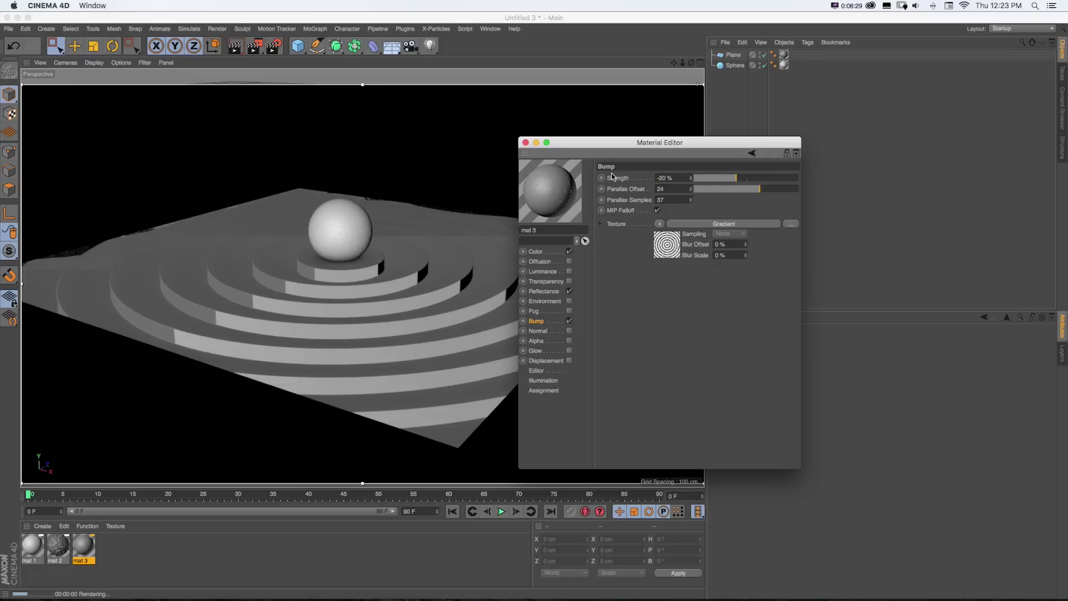
click(468, 206)
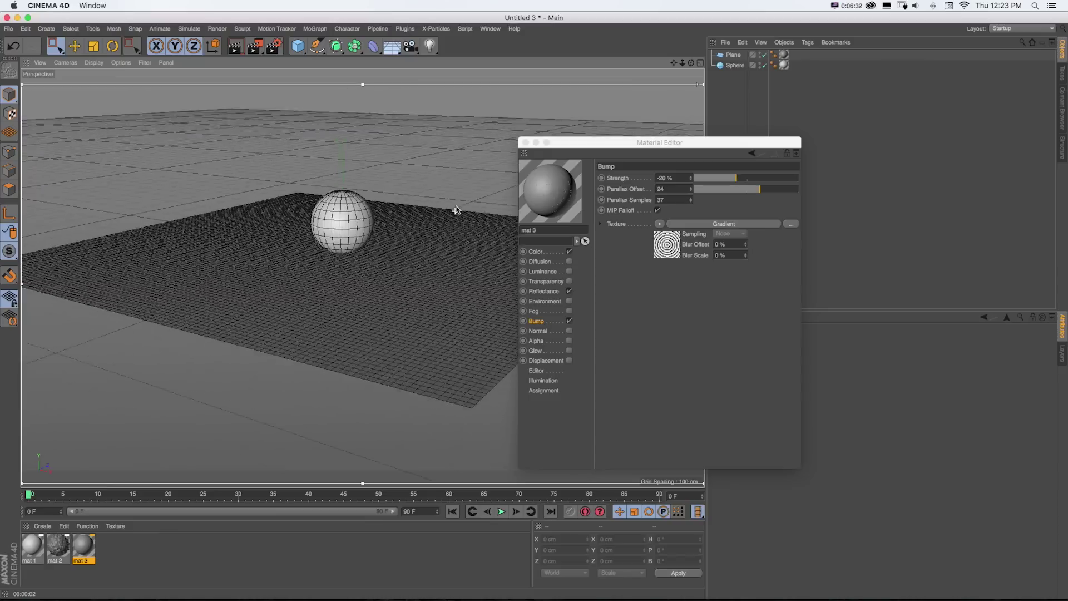
key(ctrl+r)
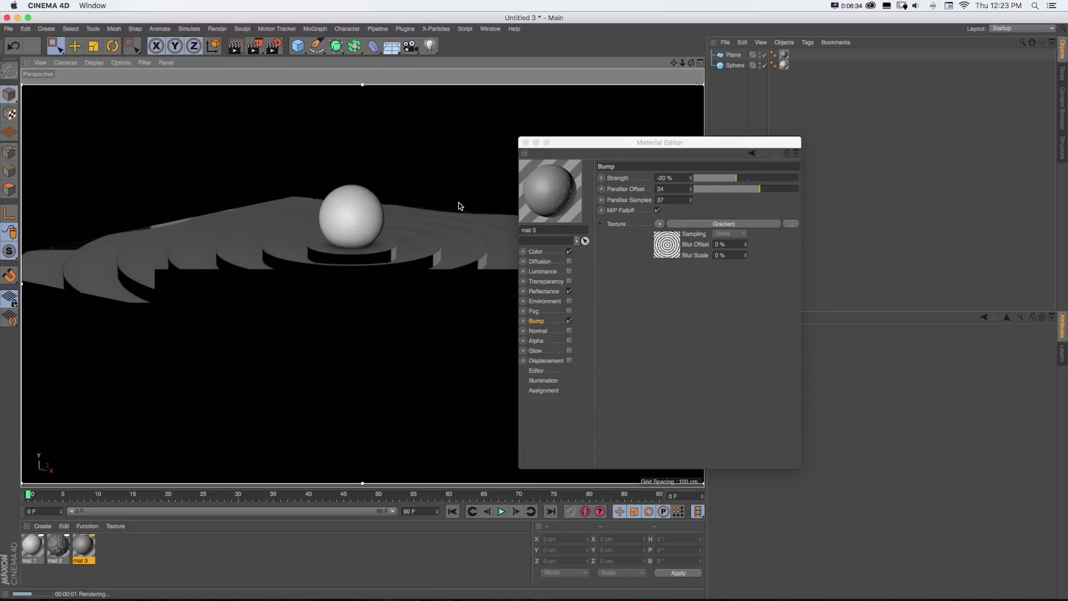
alt+drag(459, 204, 419, 242)
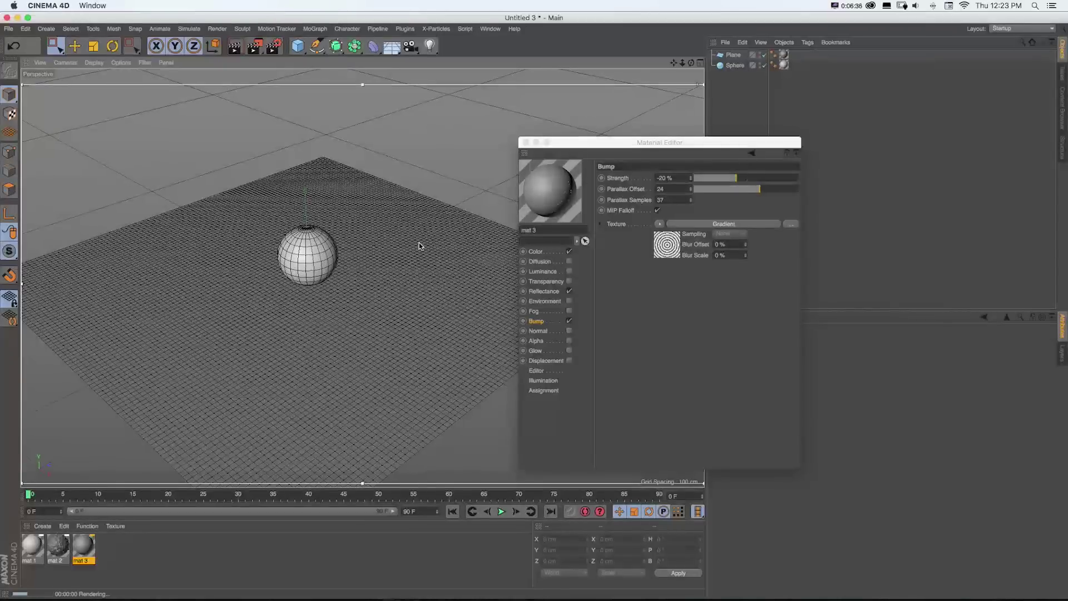
key(ctrl+r)
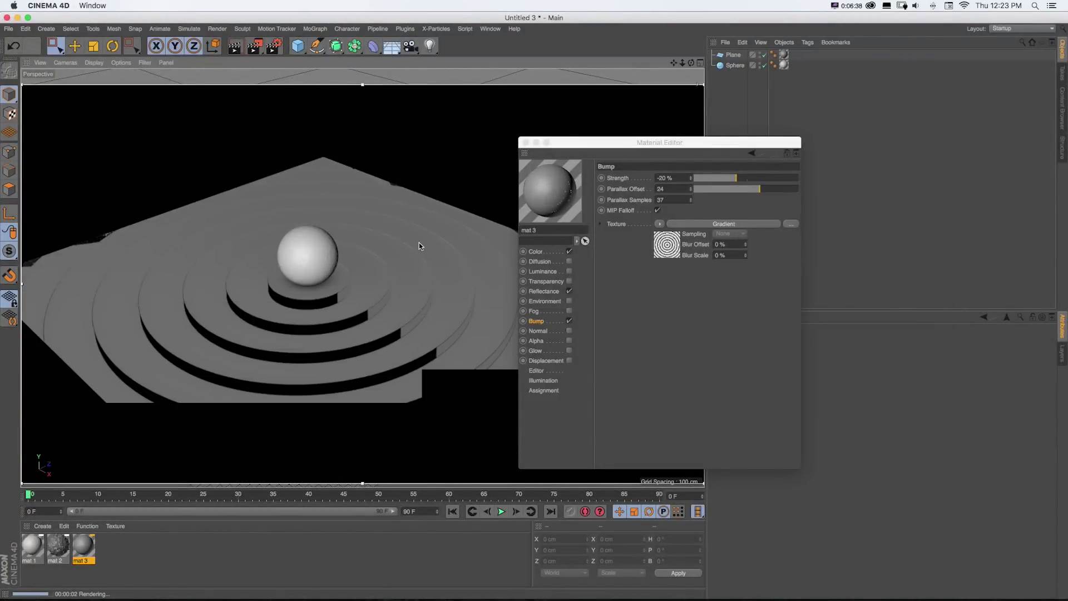
alt+drag(419, 243, 377, 220)
key(ctrl+r)
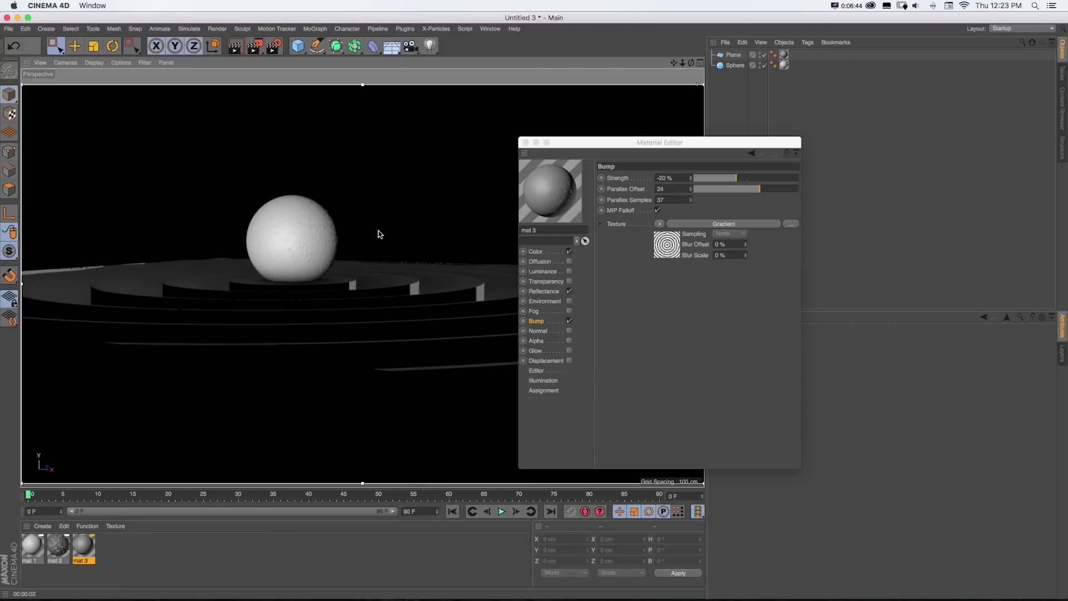
Restore bump Strength to 20% and re-render the raised ring steps.
double_click(672, 178)
text(20)
key(Return)
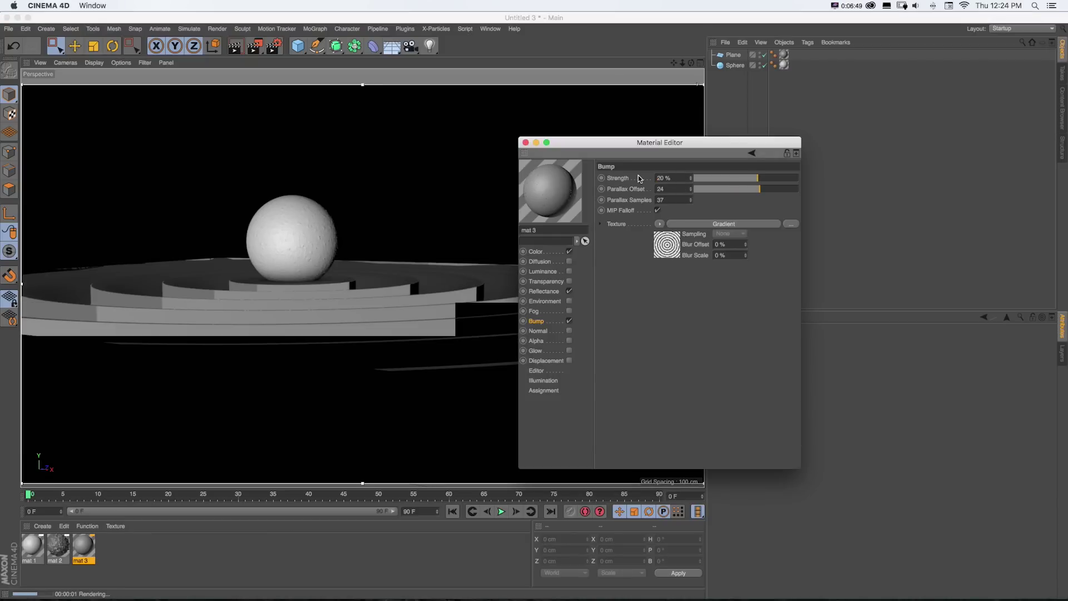
click(334, 250)
key(super+r)
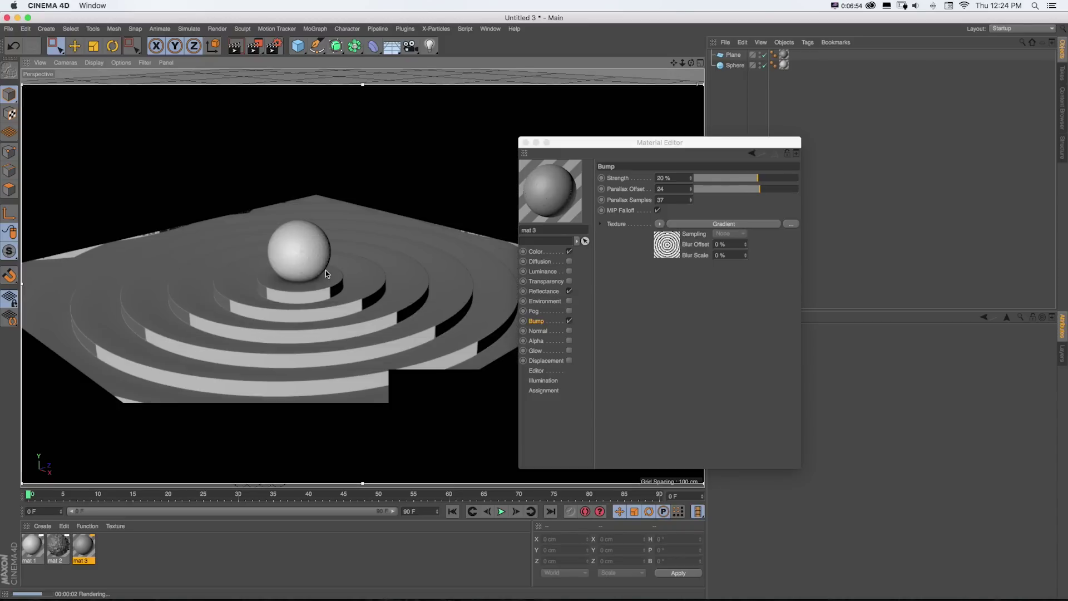
click(365, 280)
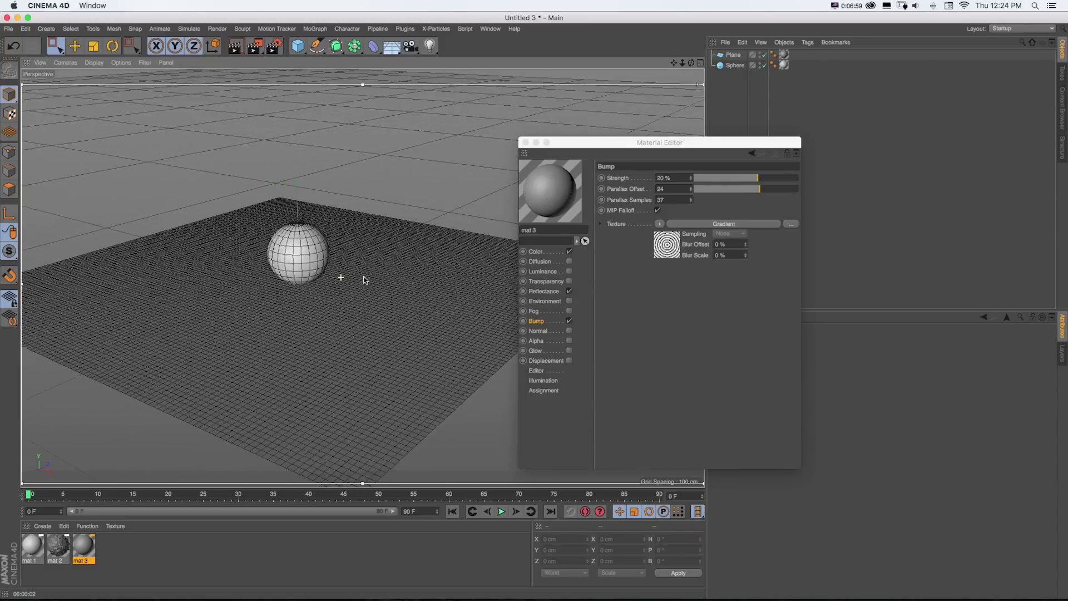
key(super+r)
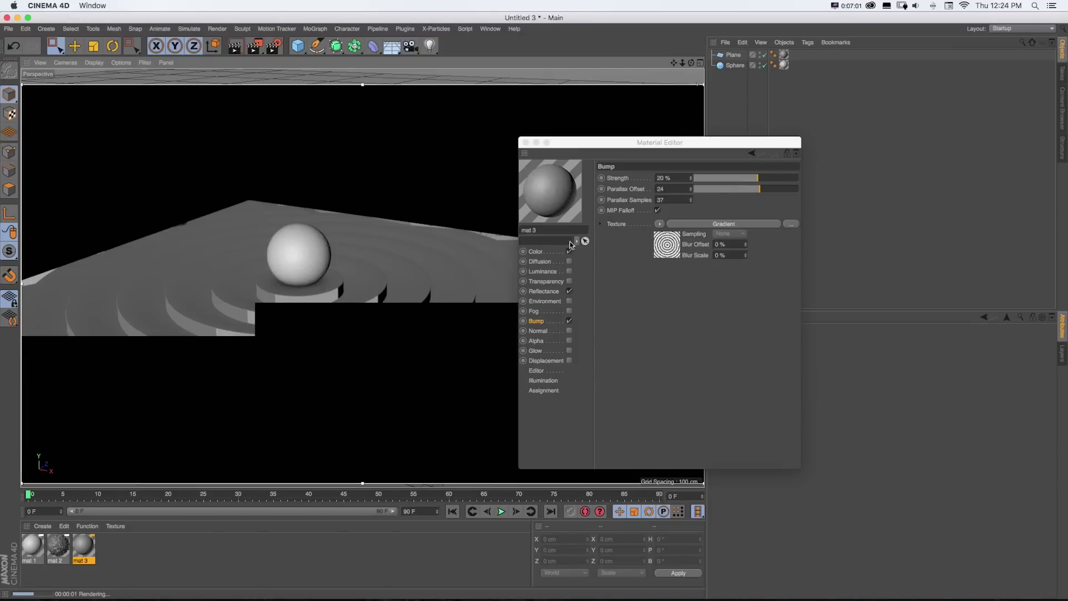
drag(618, 143, 505, 112)
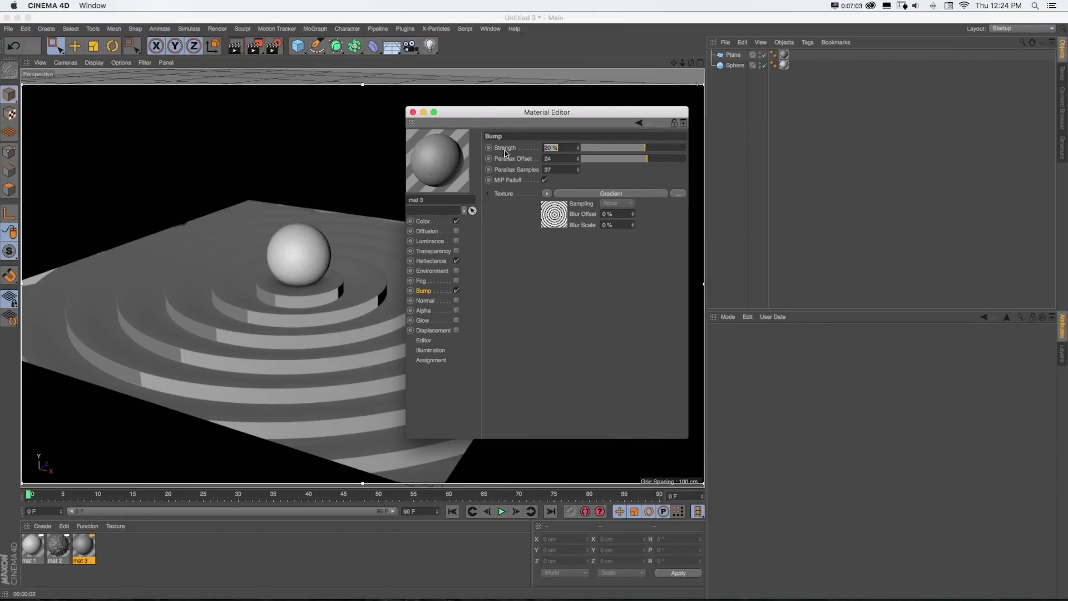
Open Show Help for Parallax Offset and scroll through the Bump parallax explanations.
right_click(508, 159)
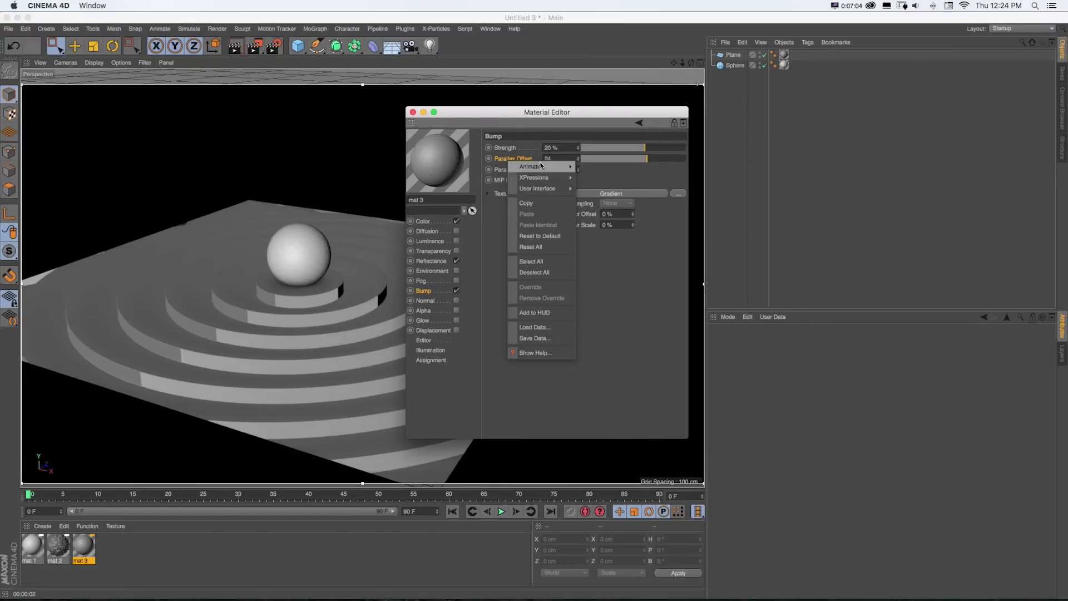
click(525, 353)
drag(755, 161, 710, 103)
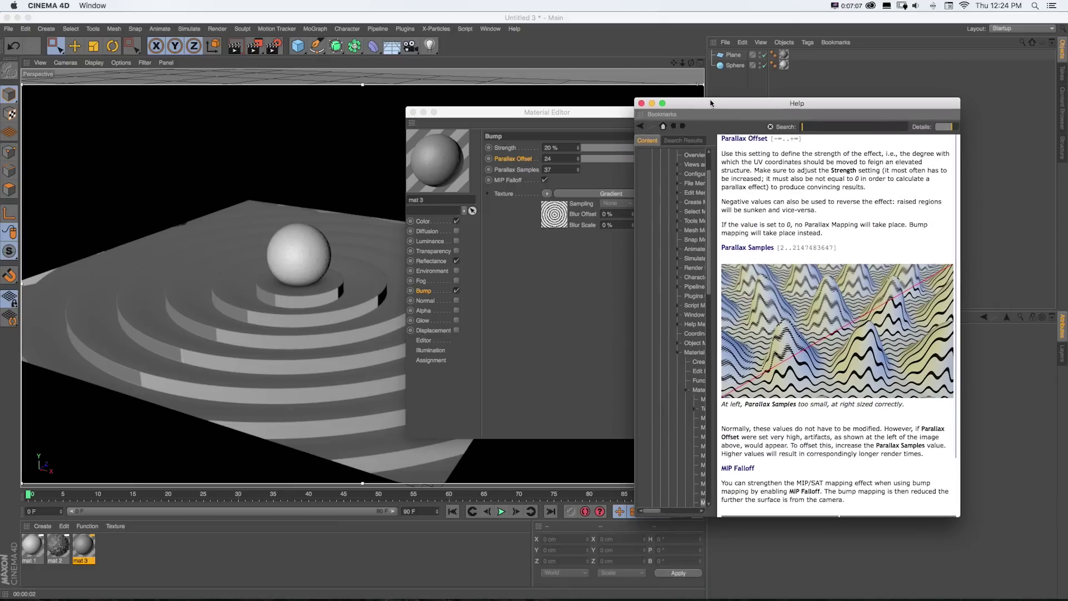
scroll(809, 261, down, 5)
scroll(809, 260, up, 10)
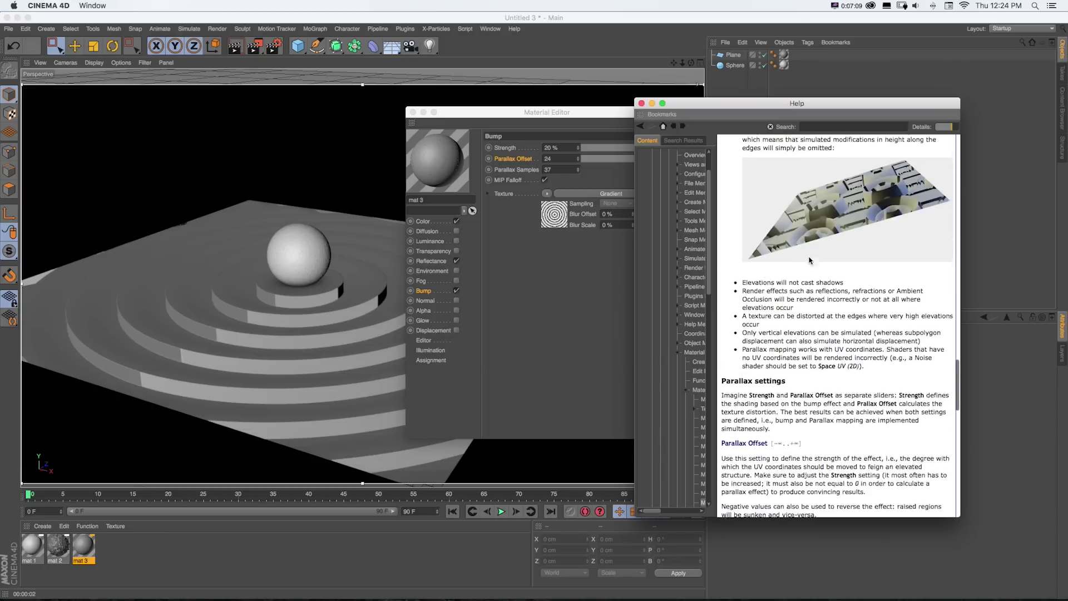
scroll(810, 261, up, 15)
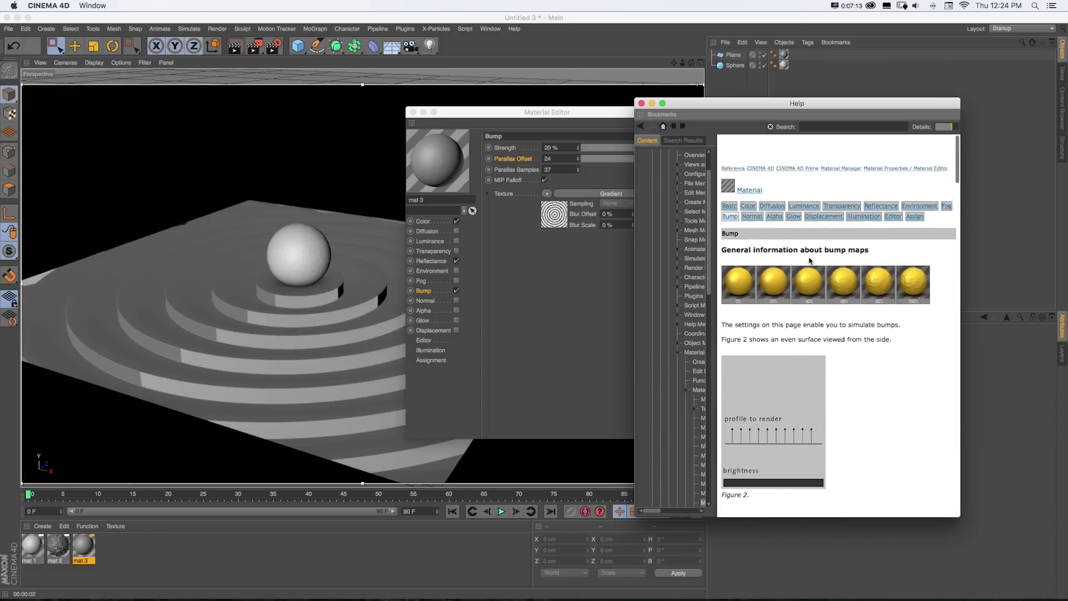
scroll(810, 260, down, 20)
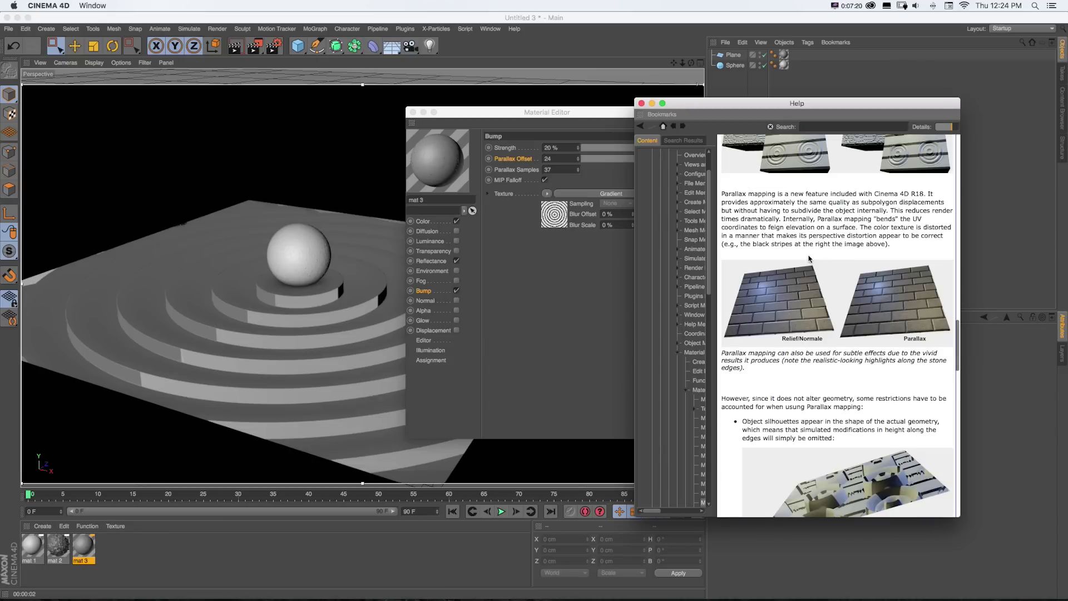
scroll(809, 258, down, 2)
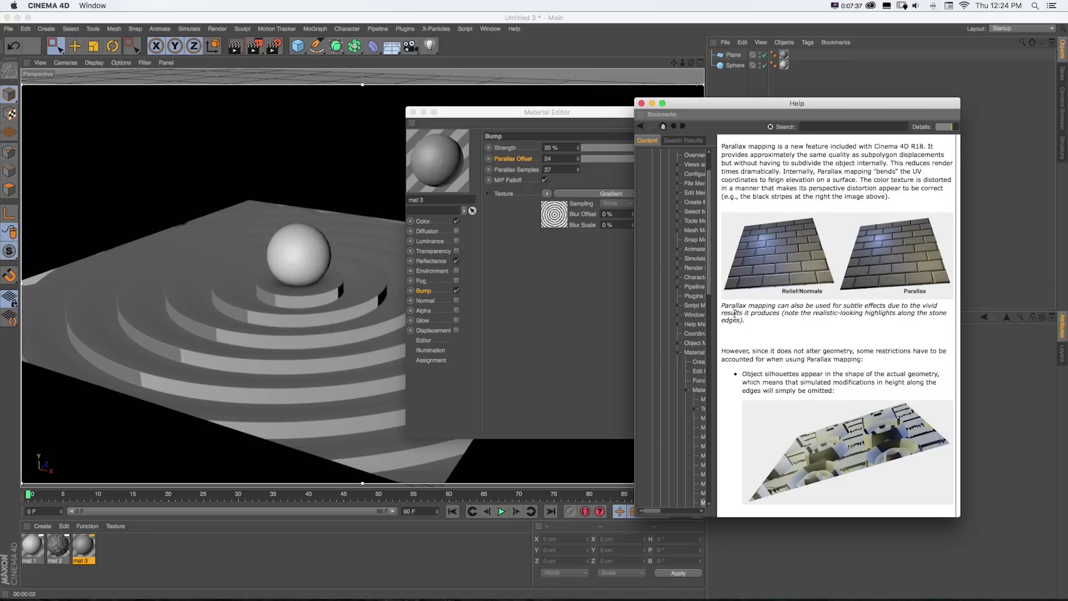
scroll(734, 314, down, 10)
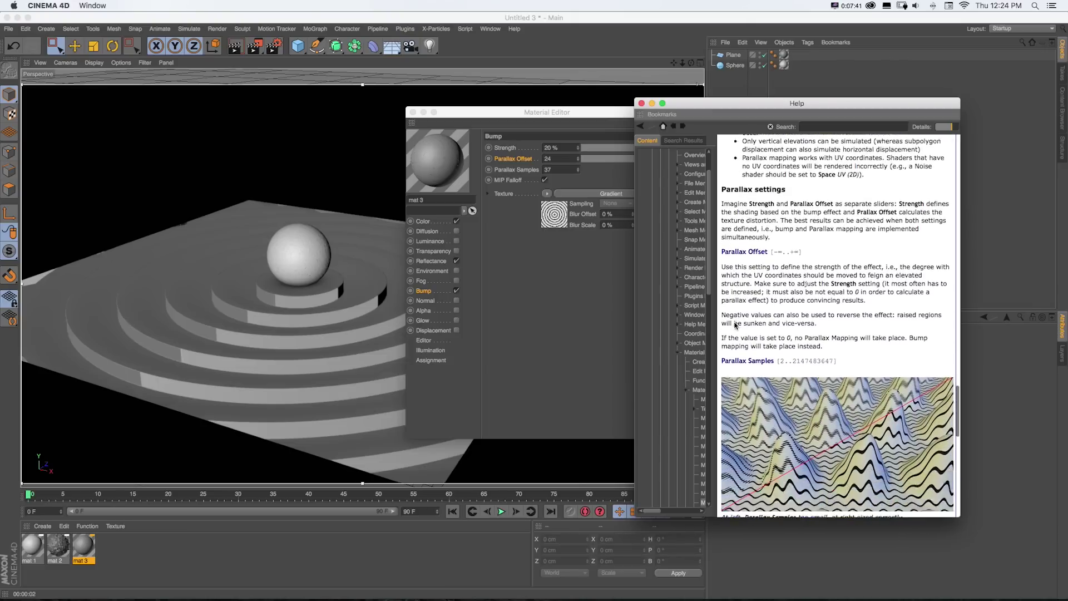
scroll(735, 324, down, 5)
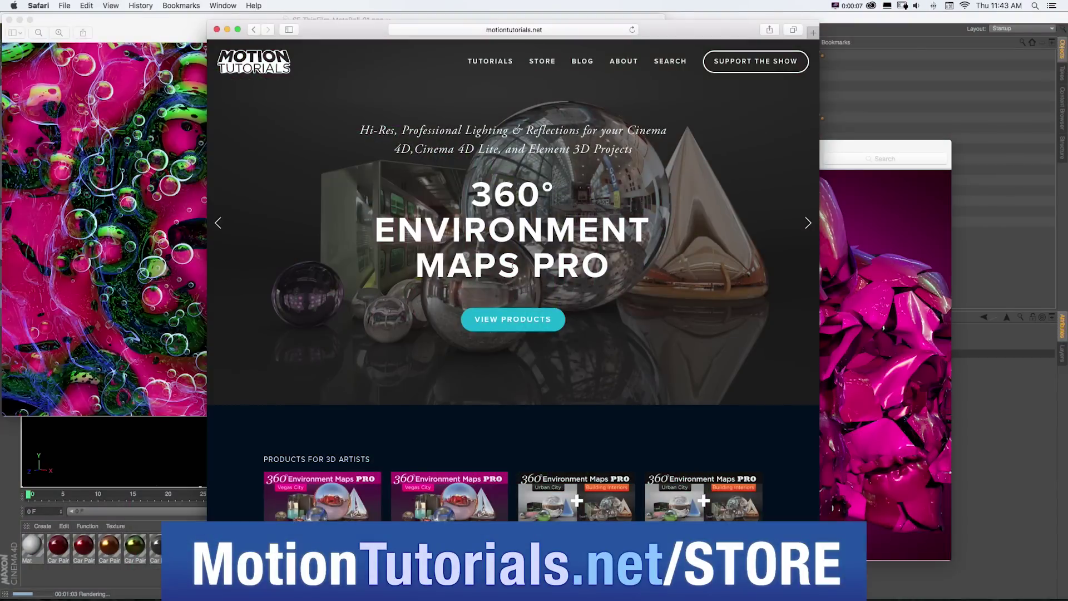
Open the store's product listing and browse to the Ultra Bundle product page.
click(513, 319)
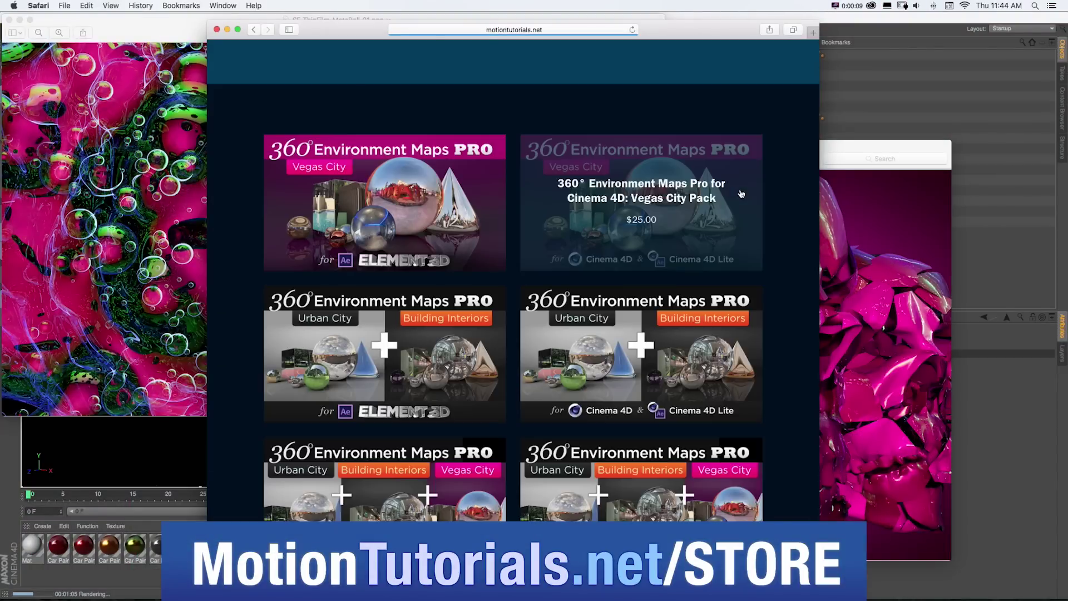
scroll(509, 167, down, 2)
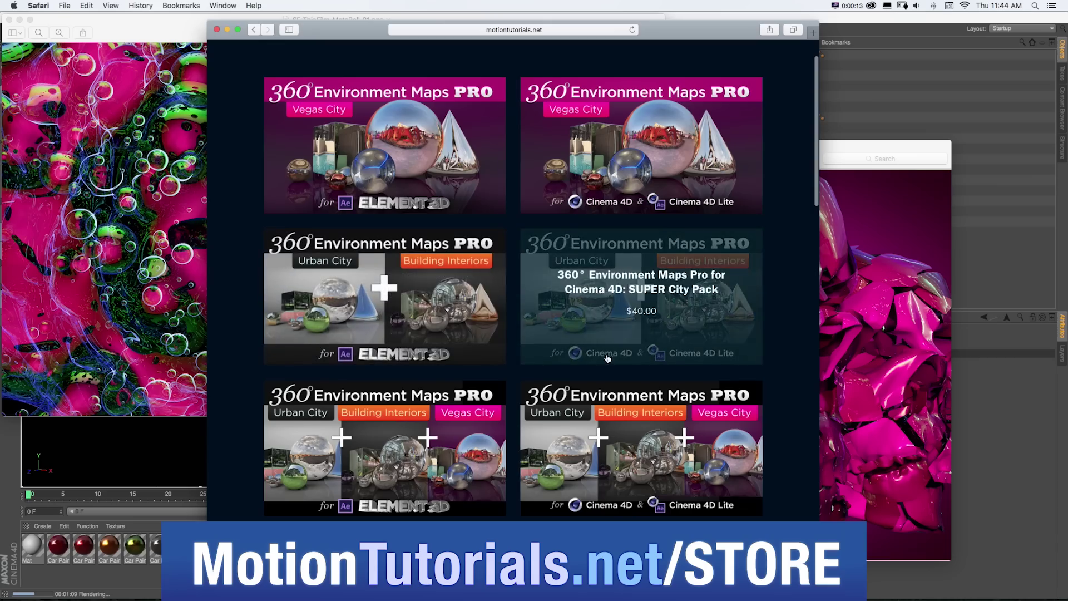
scroll(608, 358, down, 15)
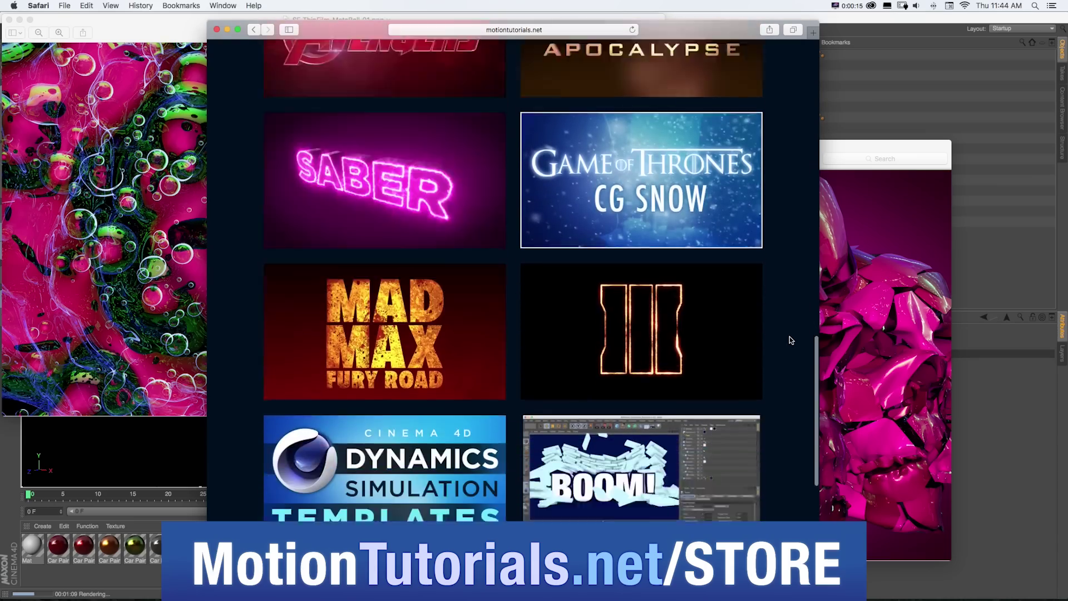
scroll(789, 339, down, 5)
scroll(789, 337, up, 15)
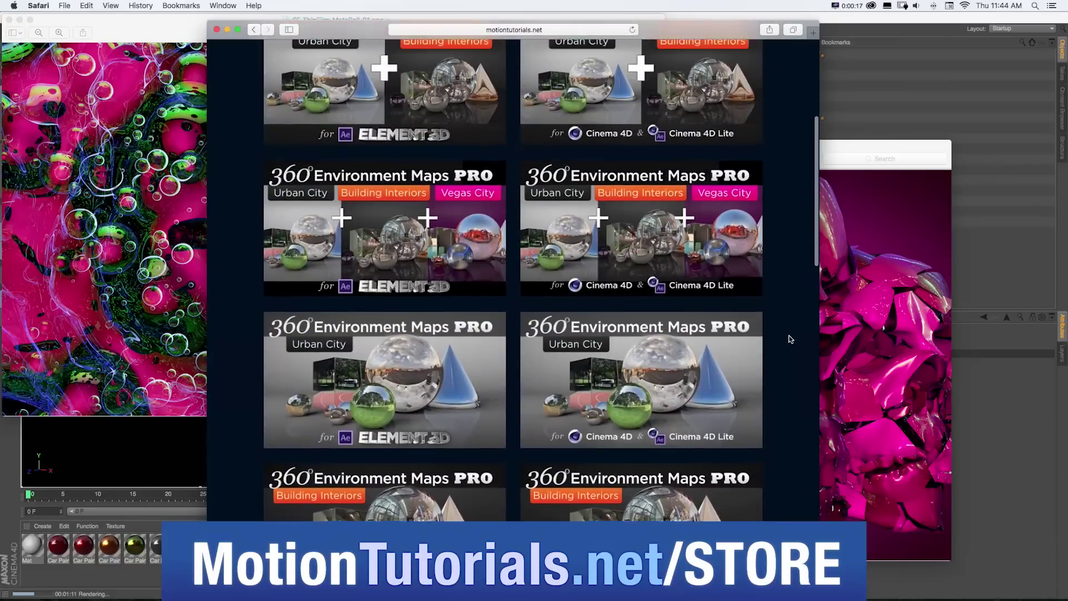
scroll(790, 340, up, 3)
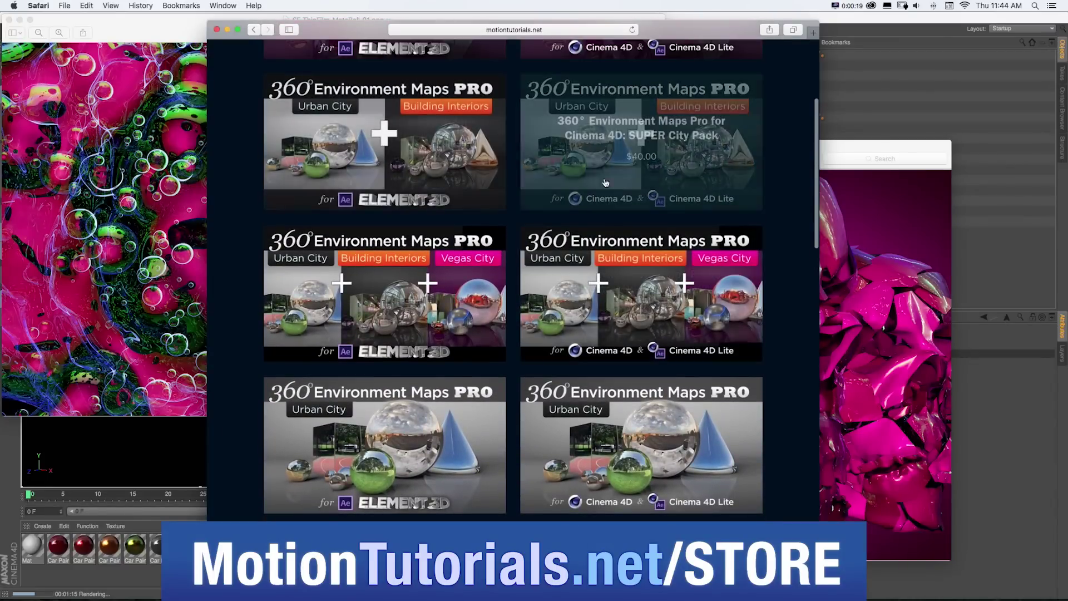
click(640, 301)
Scroll the Ultra Bundle page and cycle through its panorama previews.
scroll(780, 255, down, 4)
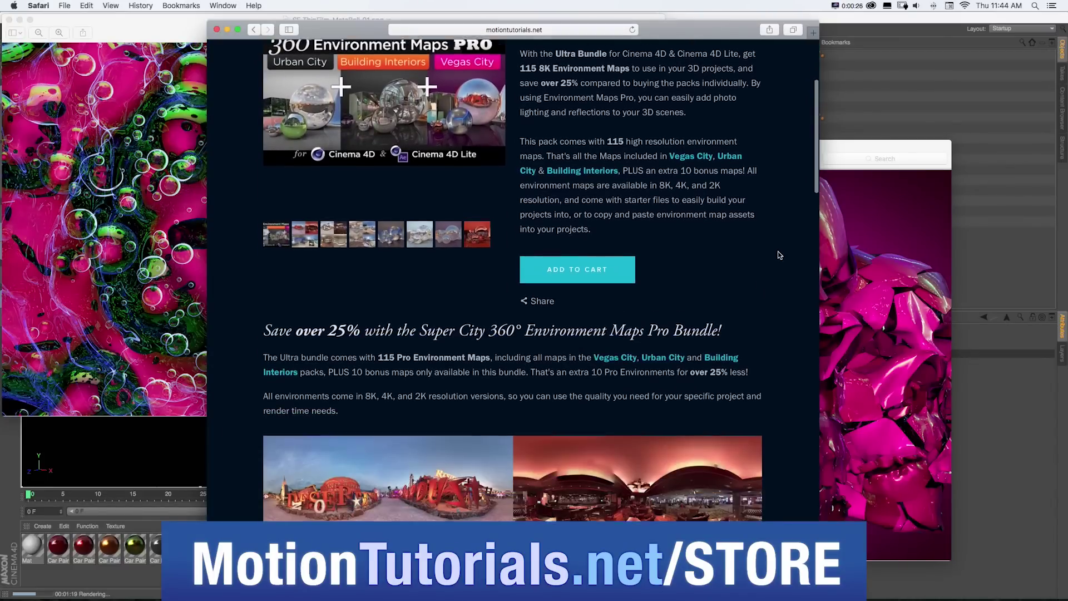
scroll(780, 255, down, 6)
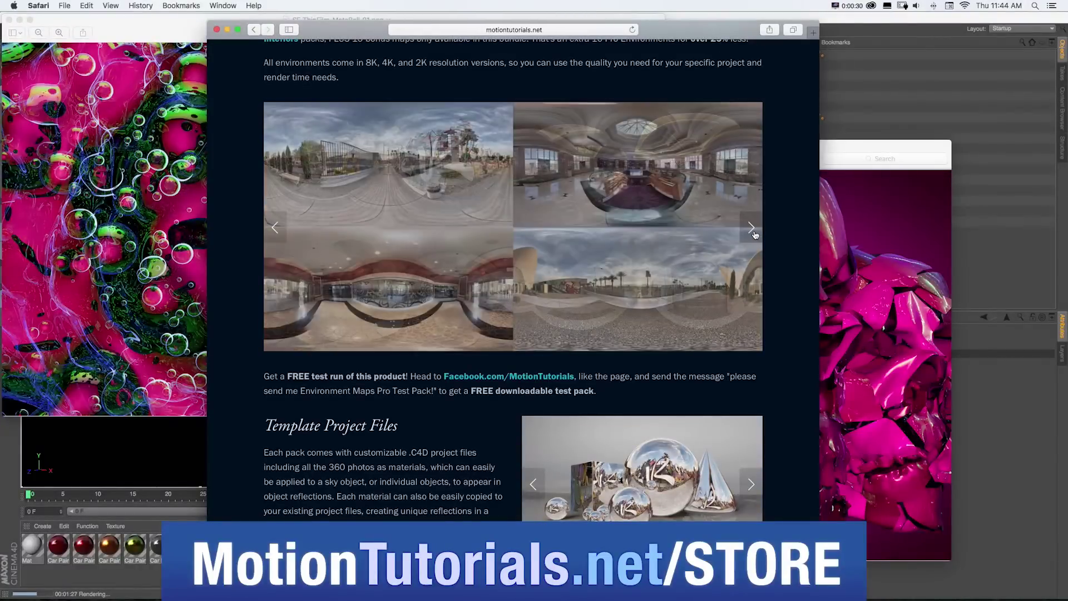
click(752, 229)
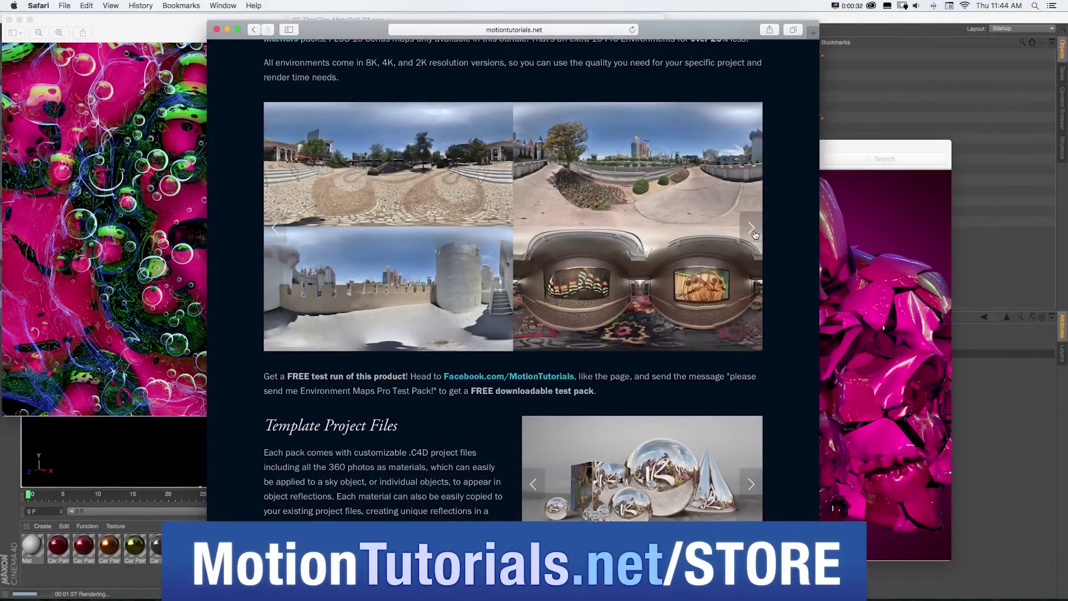
click(752, 229)
click(752, 229)
click(752, 229)
click(753, 230)
scroll(755, 235, down, 10)
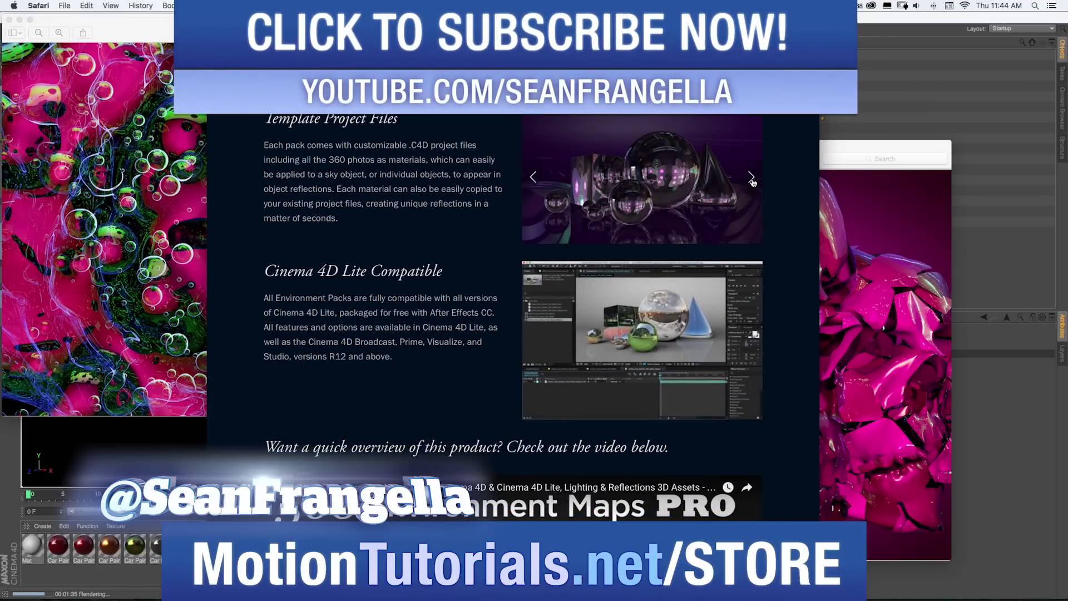
click(753, 178)
scroll(769, 183, down, 6)
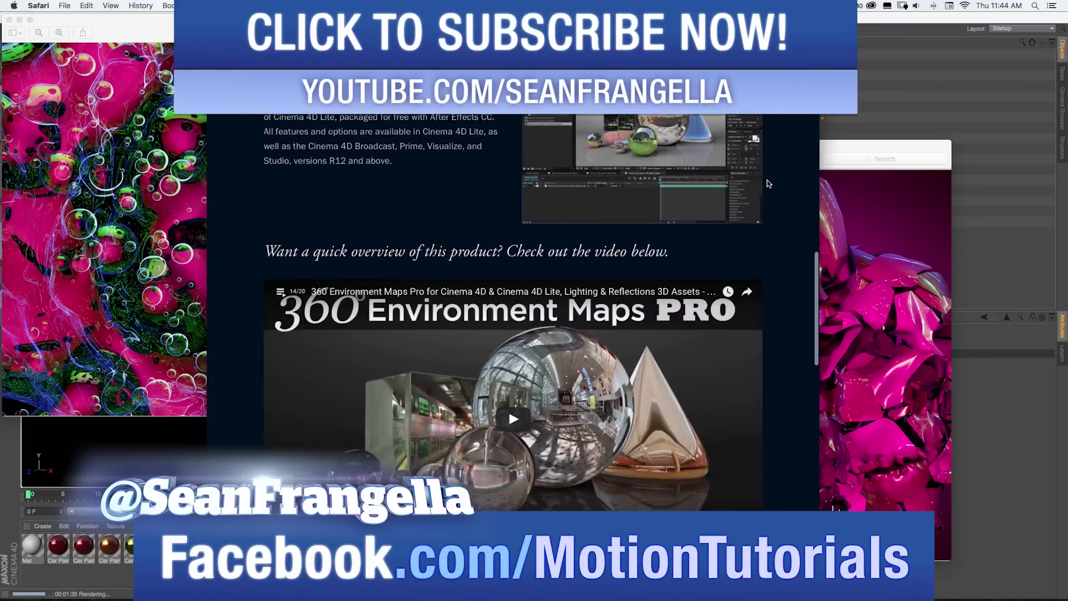
scroll(768, 184, down, 14)
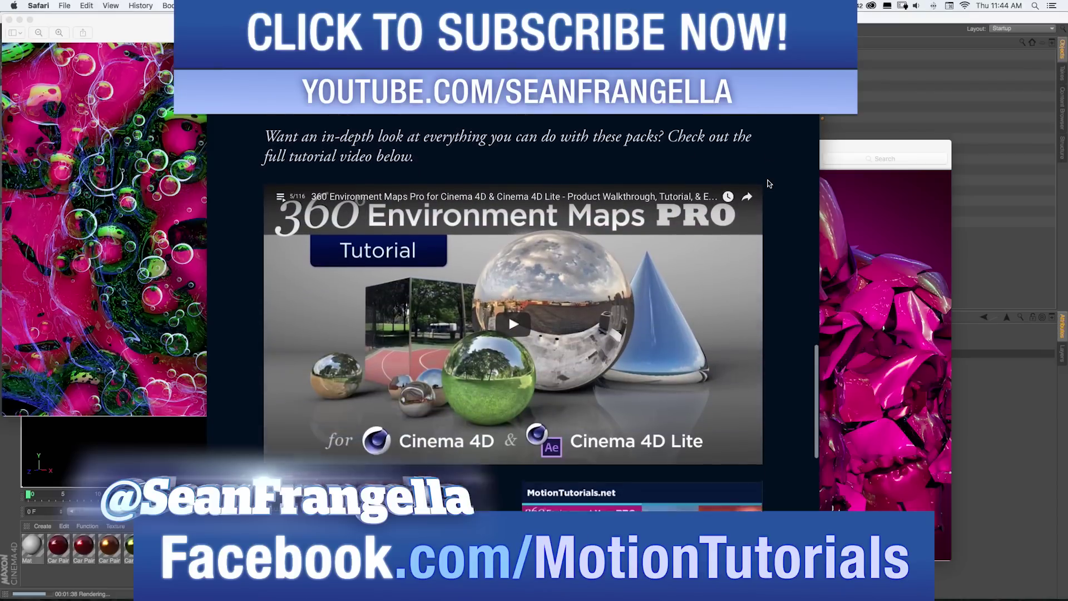
scroll(769, 183, down, 11)
scroll(768, 184, up, 20)
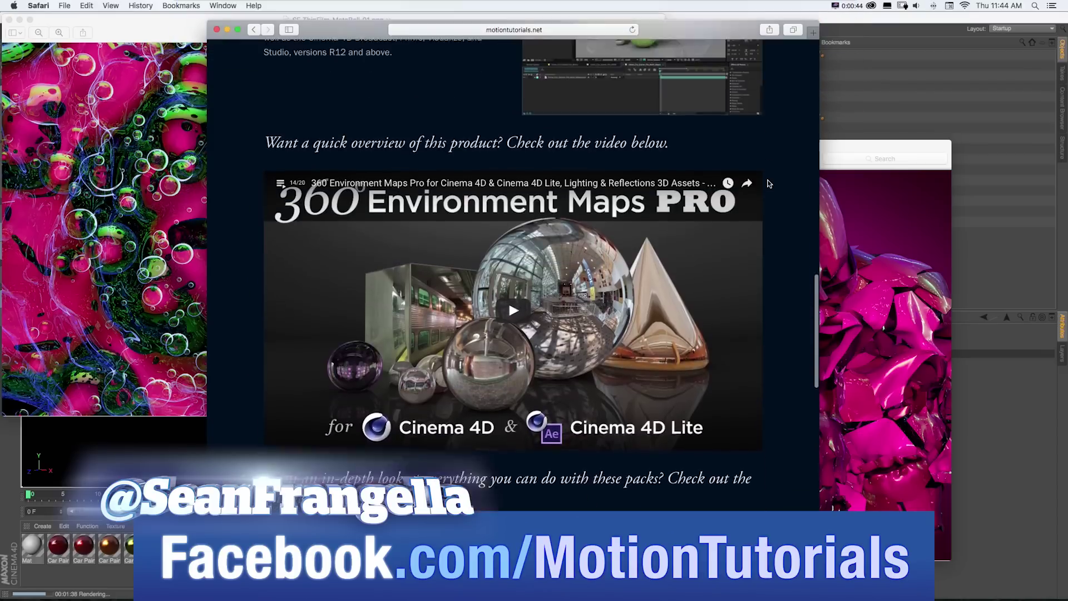
scroll(768, 184, up, 20)
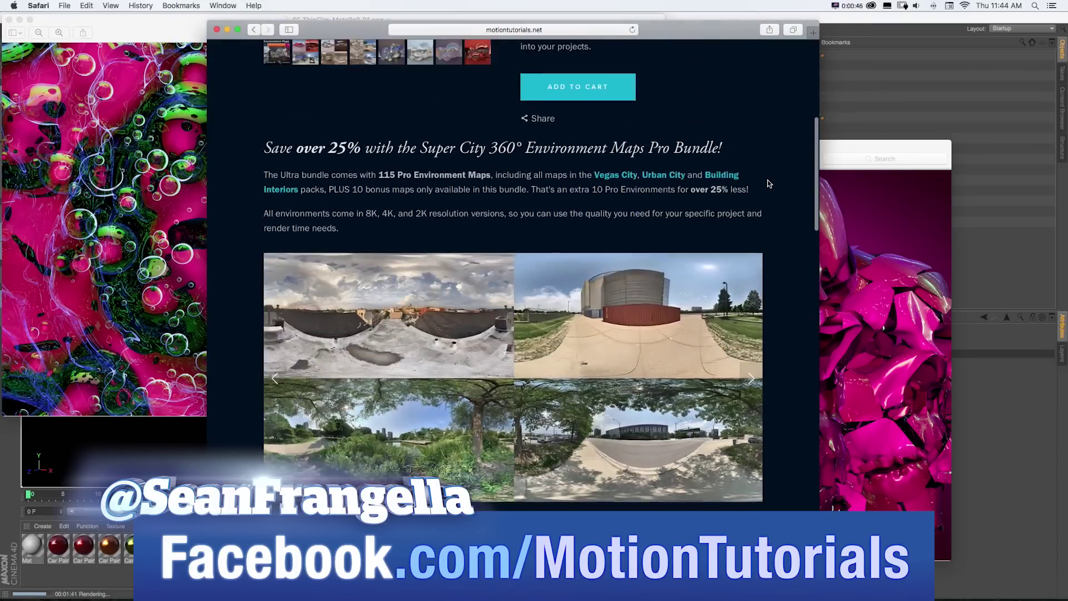